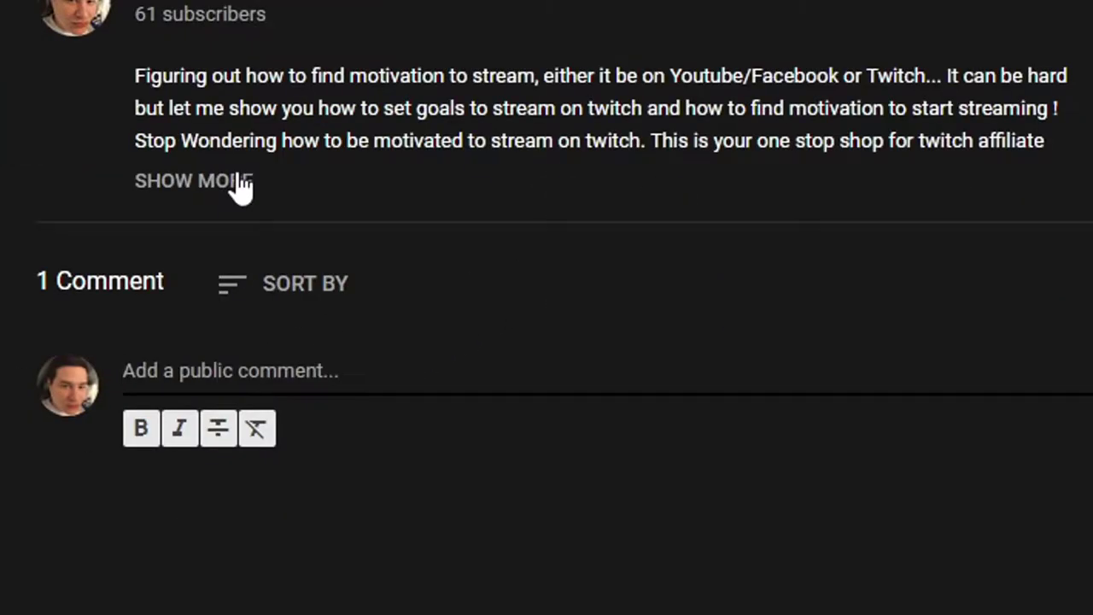
Write a public comment under the video, starting with "Please let me"
text(Please let me)
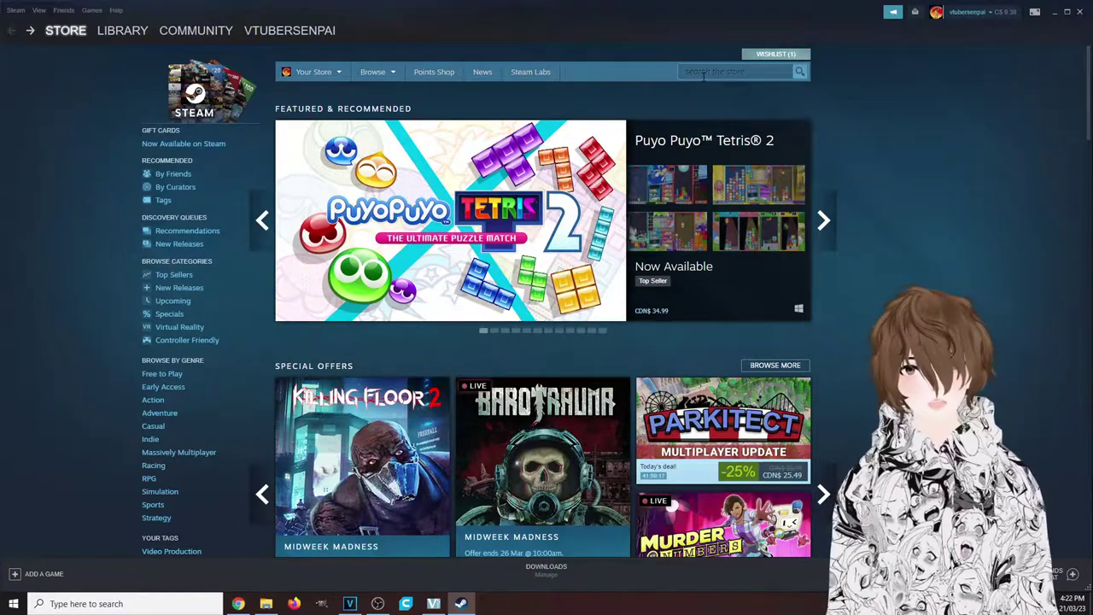
Search the Steam store for VUP and open the store page of VUP- VTuber & Animation & motion capture & 3D & Live2D
click(707, 73)
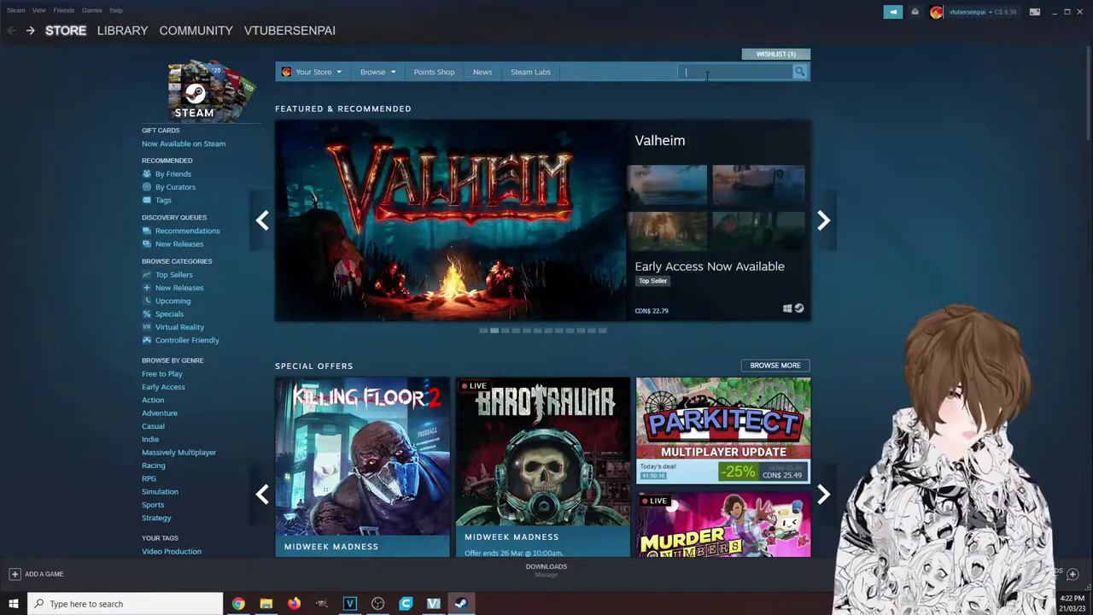
text(VUP)
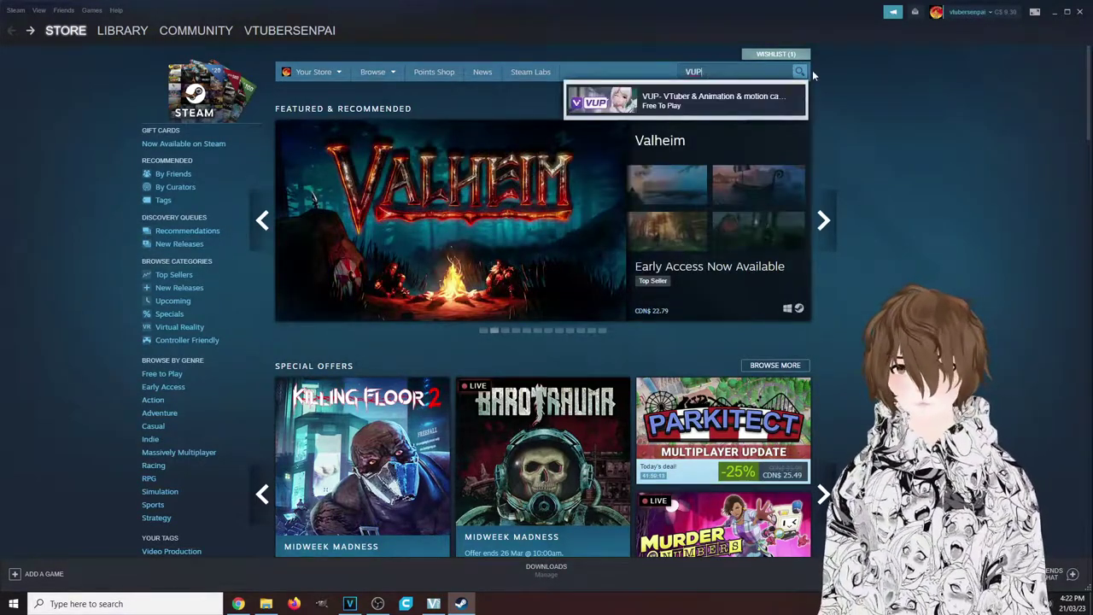
click(798, 73)
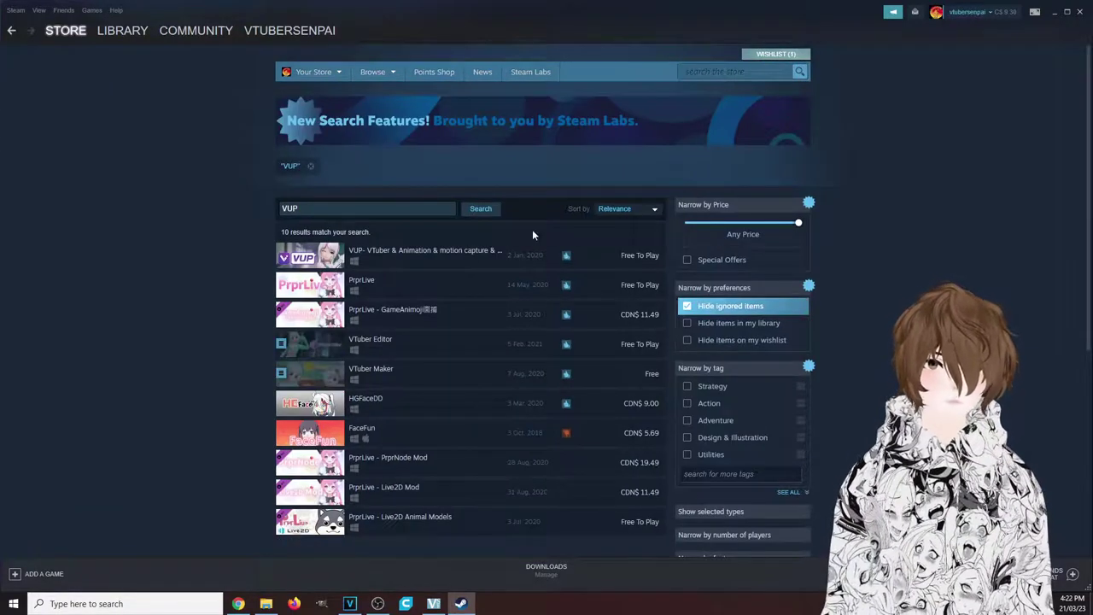
mouse_move(456, 254)
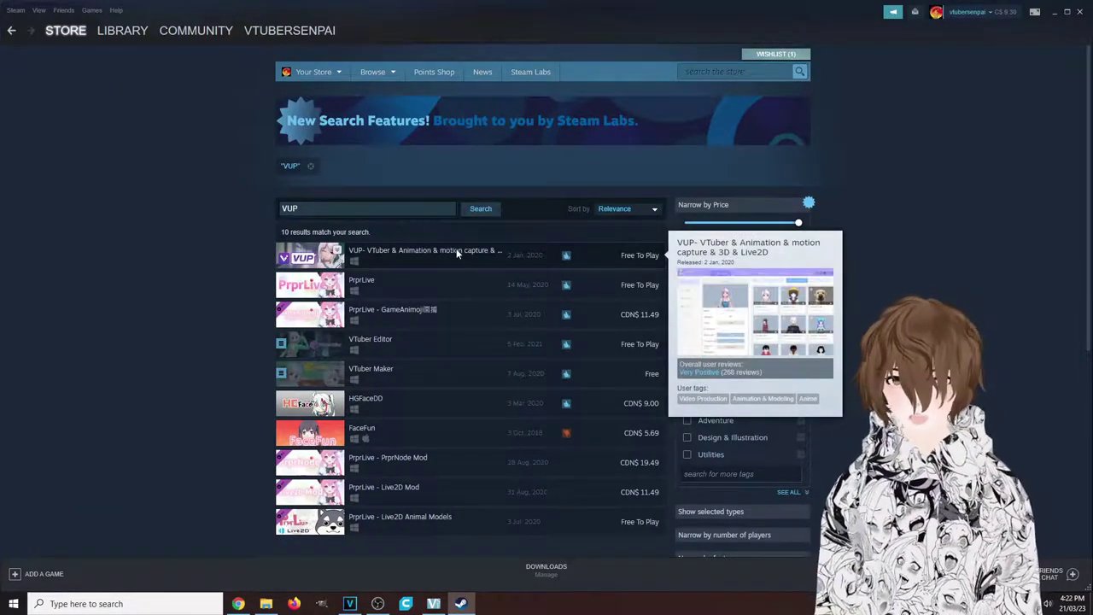
click(456, 253)
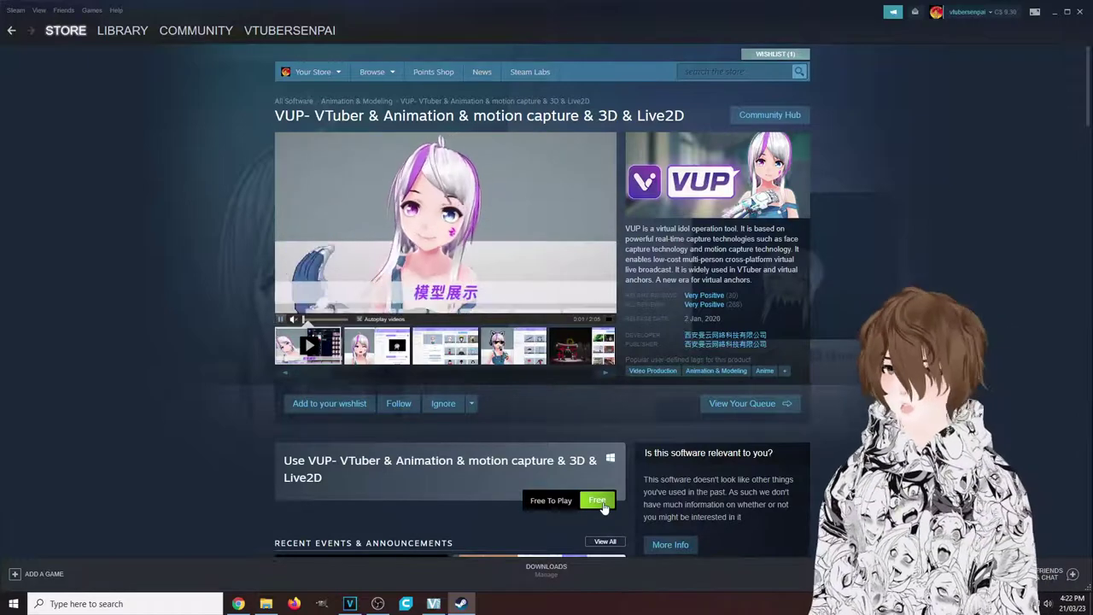
Get the free VUP software, install it, and launch it from the completed downloads
click(597, 501)
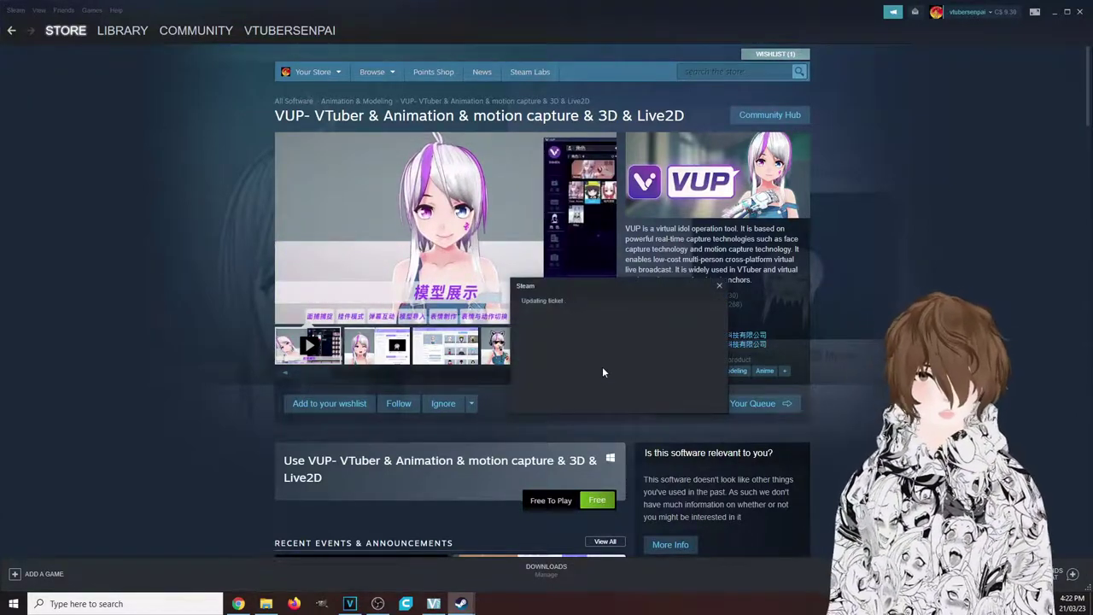
click(607, 397)
click(605, 399)
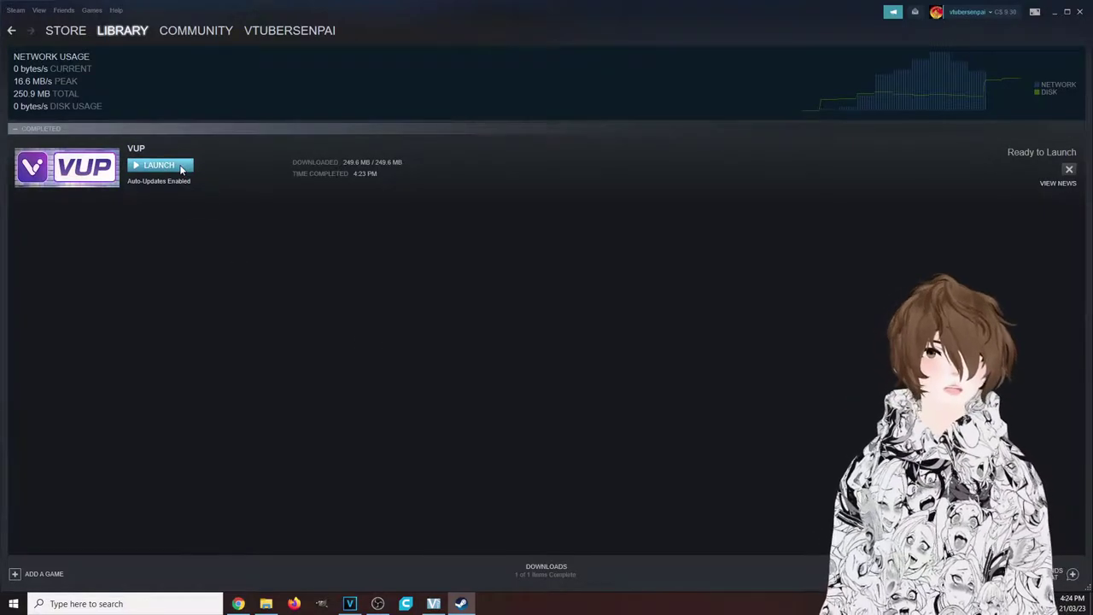
click(159, 166)
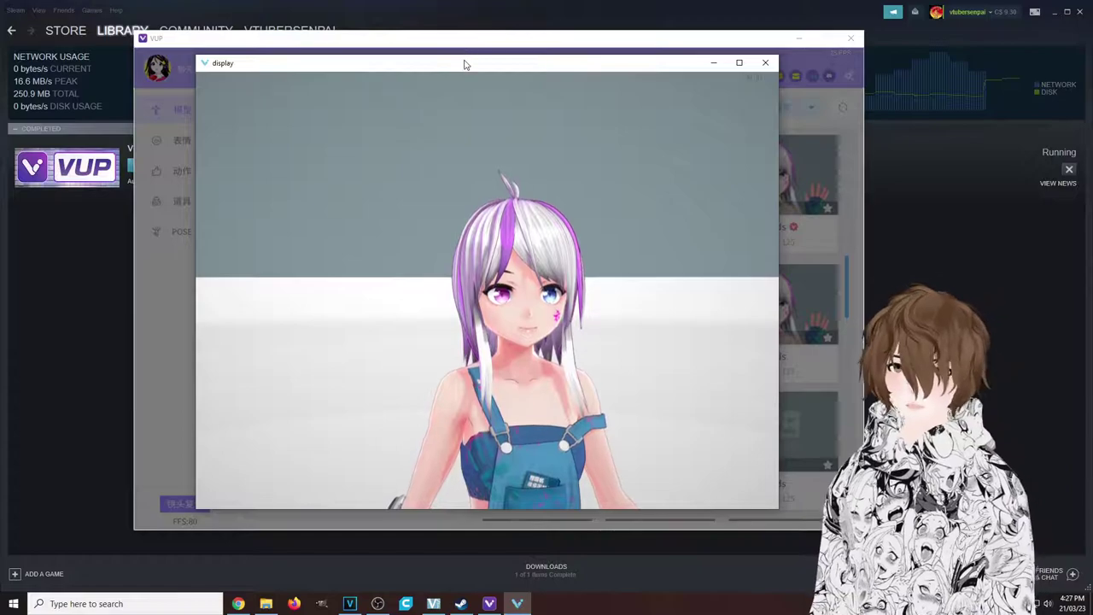
Separate the two VUP windows so the avatar display sits beside the main control window
drag(463, 63, 749, 61)
drag(493, 40, 421, 38)
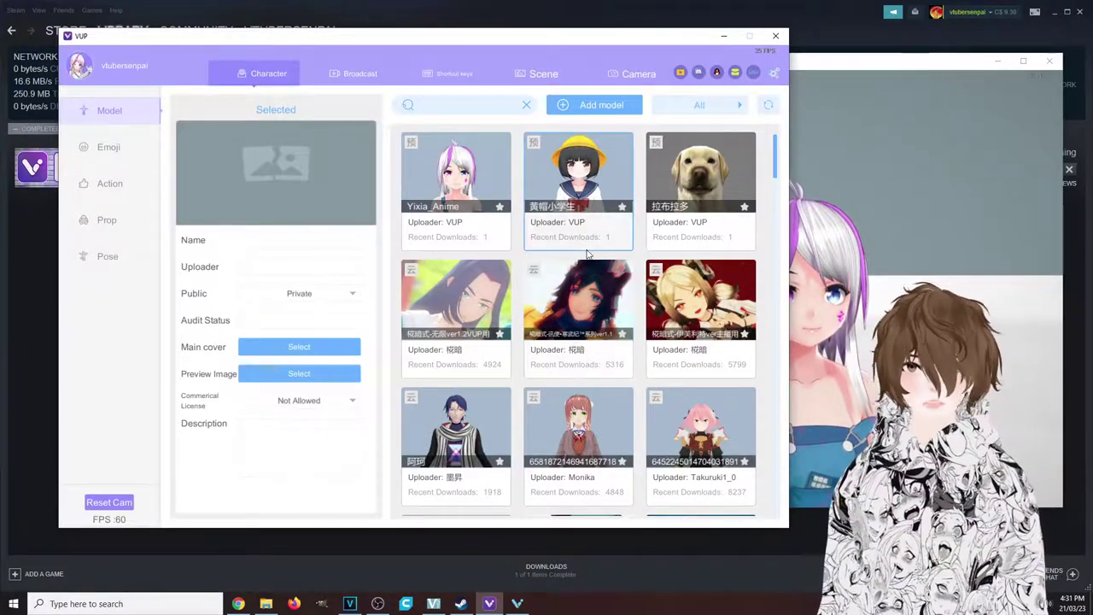
Browse the library of character models and return to its beginning
scroll(581, 270, down, 2)
scroll(527, 268, down, 10)
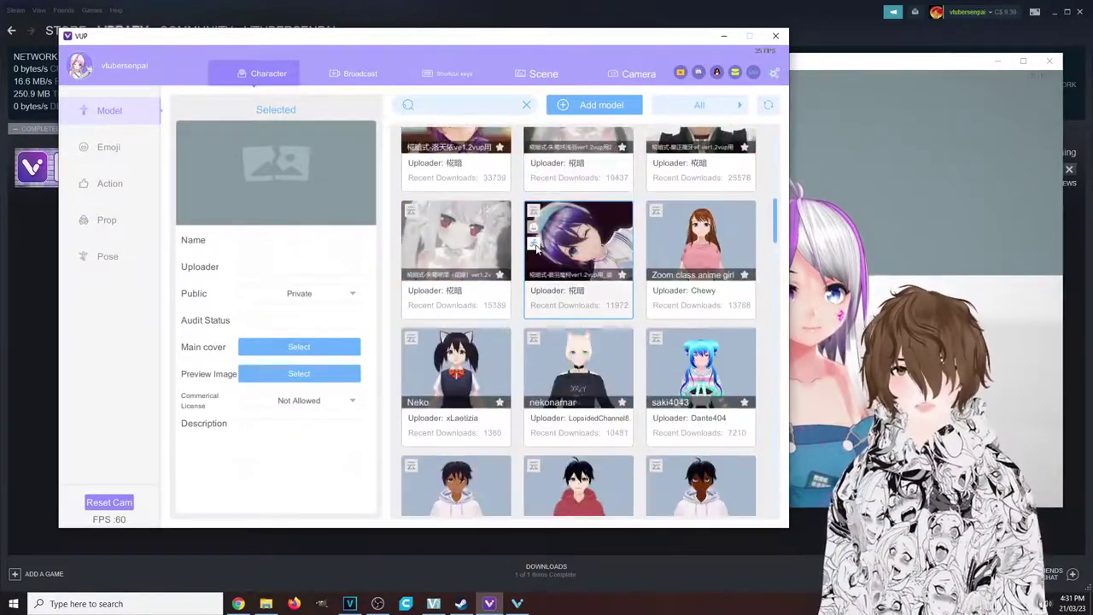
scroll(536, 249, down, 10)
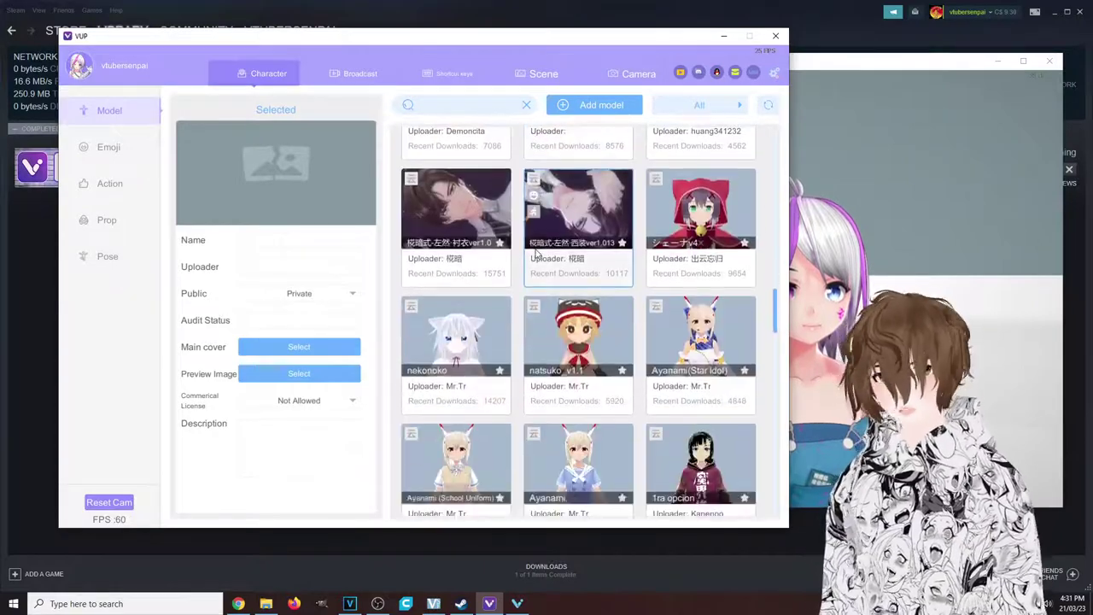
scroll(536, 254, down, 10)
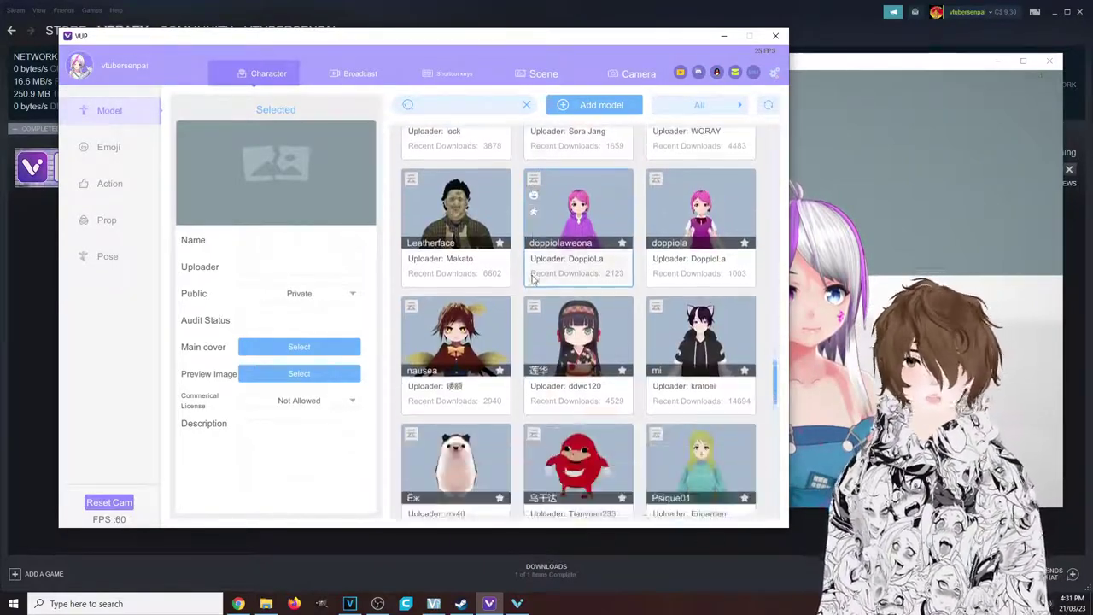
scroll(533, 279, down, 10)
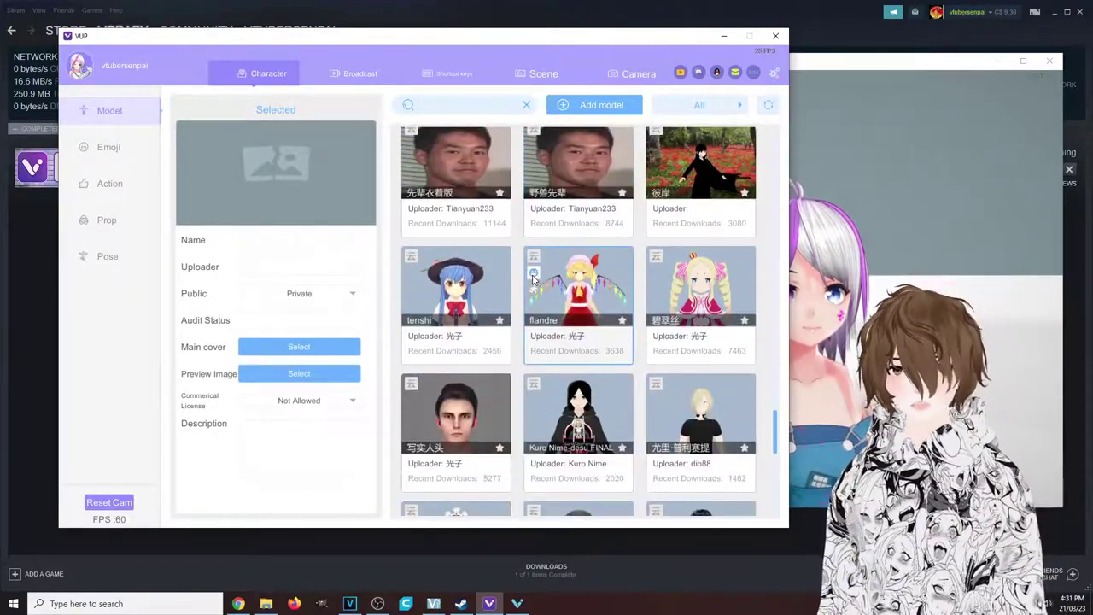
scroll(534, 279, up, 10)
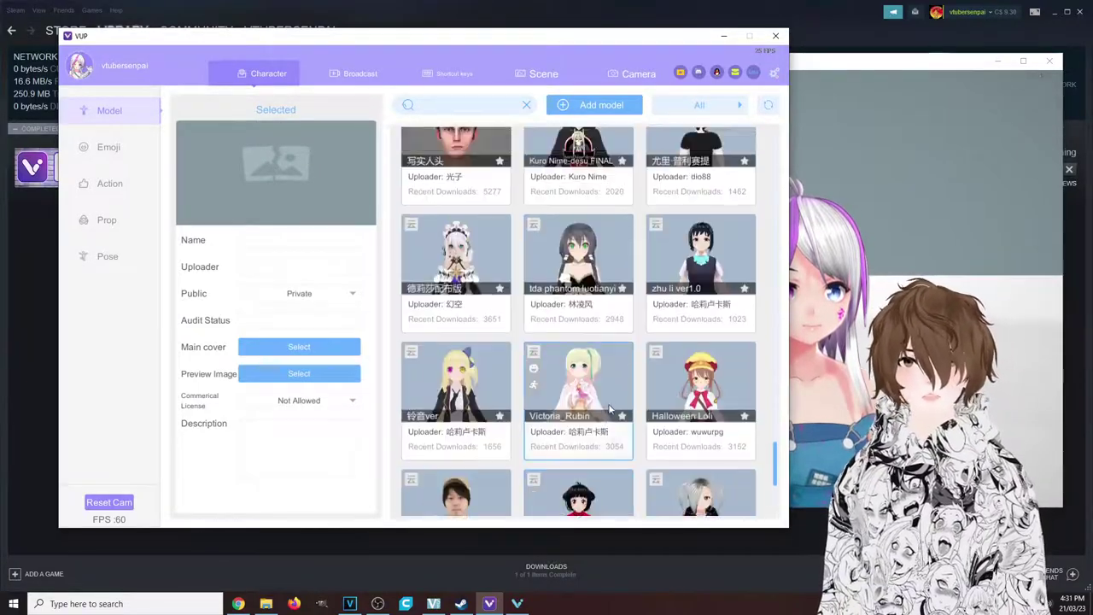
scroll(563, 400, up, 15)
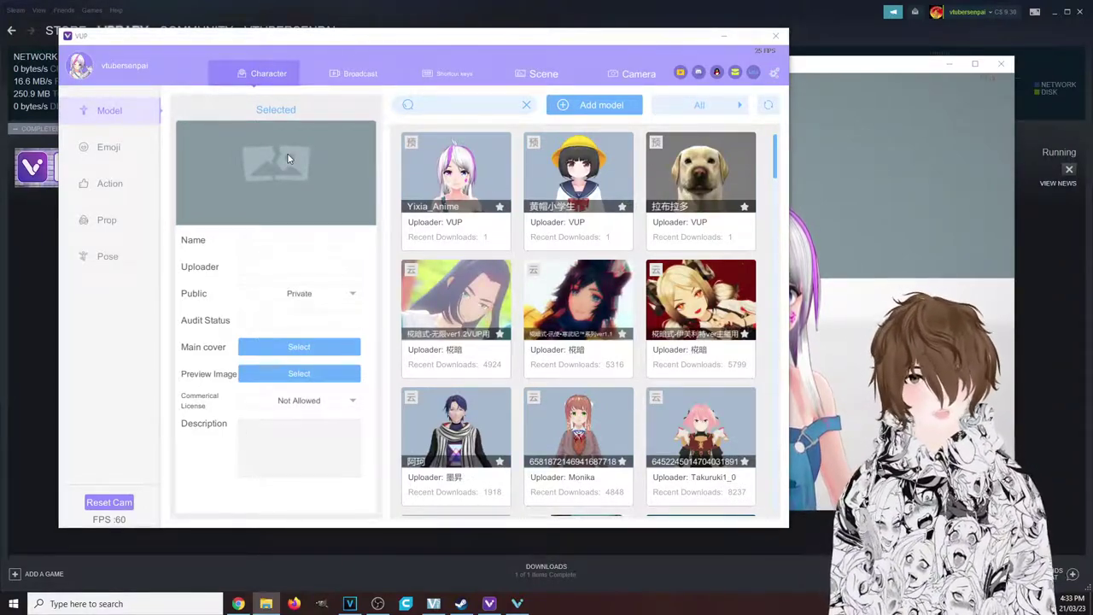
Import the Anubis VRM new avatar file from Local Disk (C:) as a character model and save its avatar settings
click(578, 109)
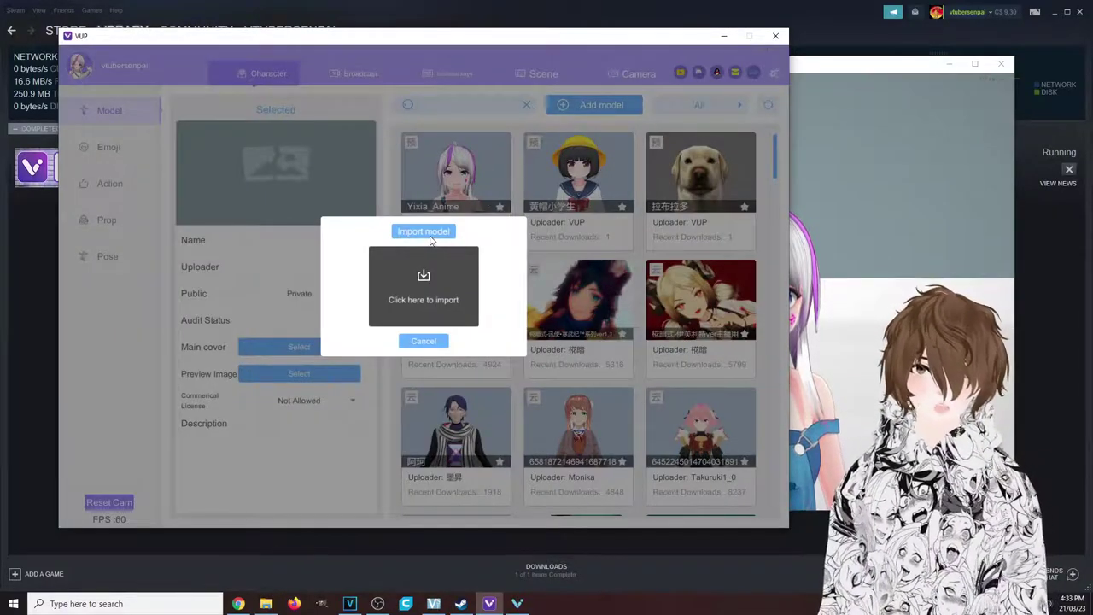
click(427, 299)
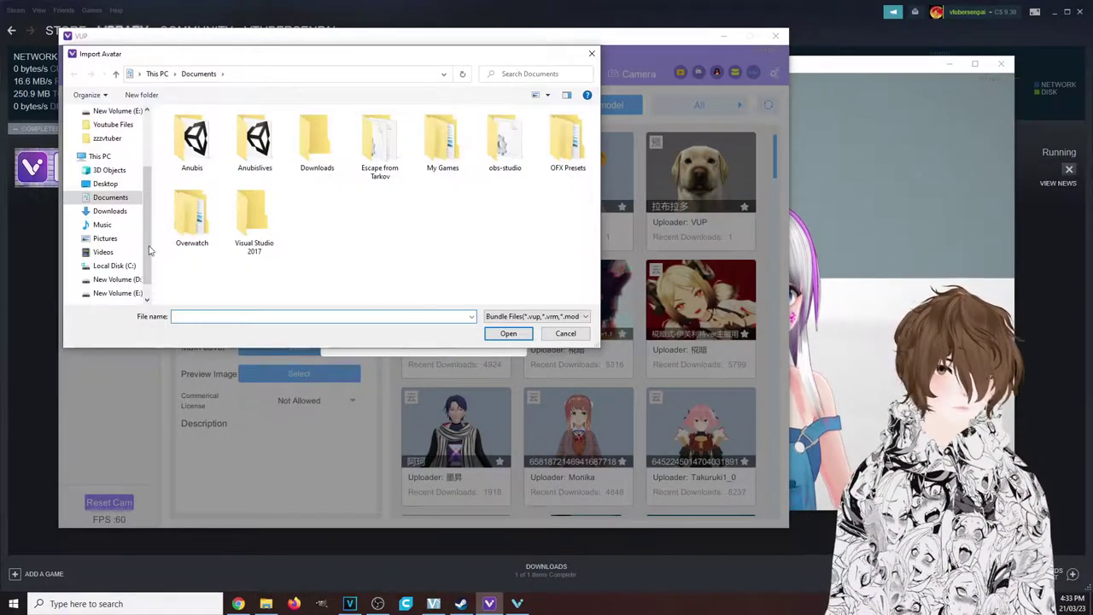
click(114, 266)
scroll(290, 247, down, 4)
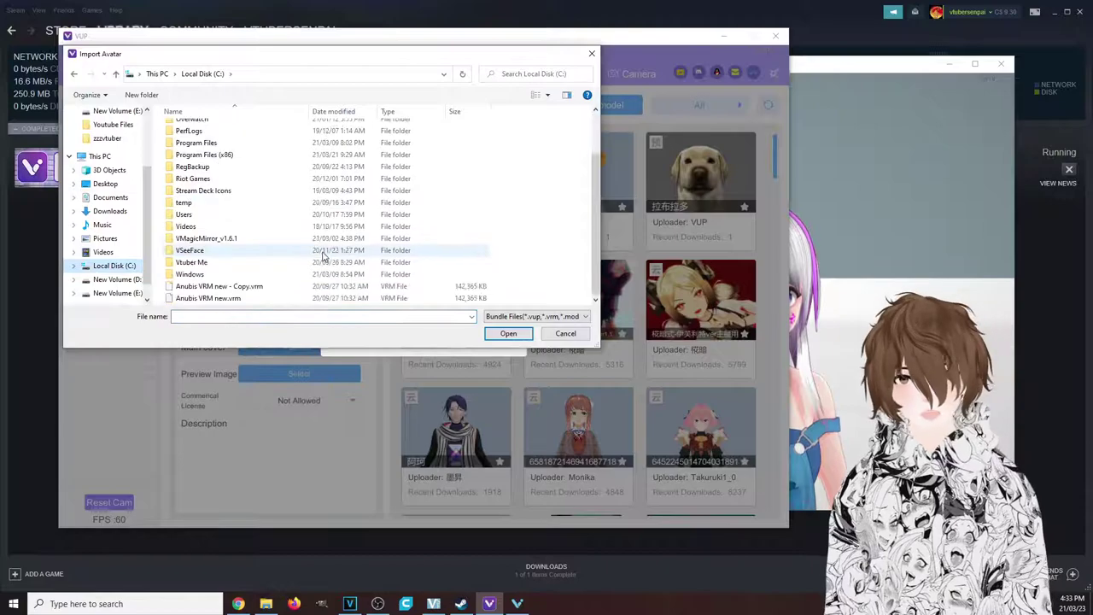
click(235, 287)
click(504, 333)
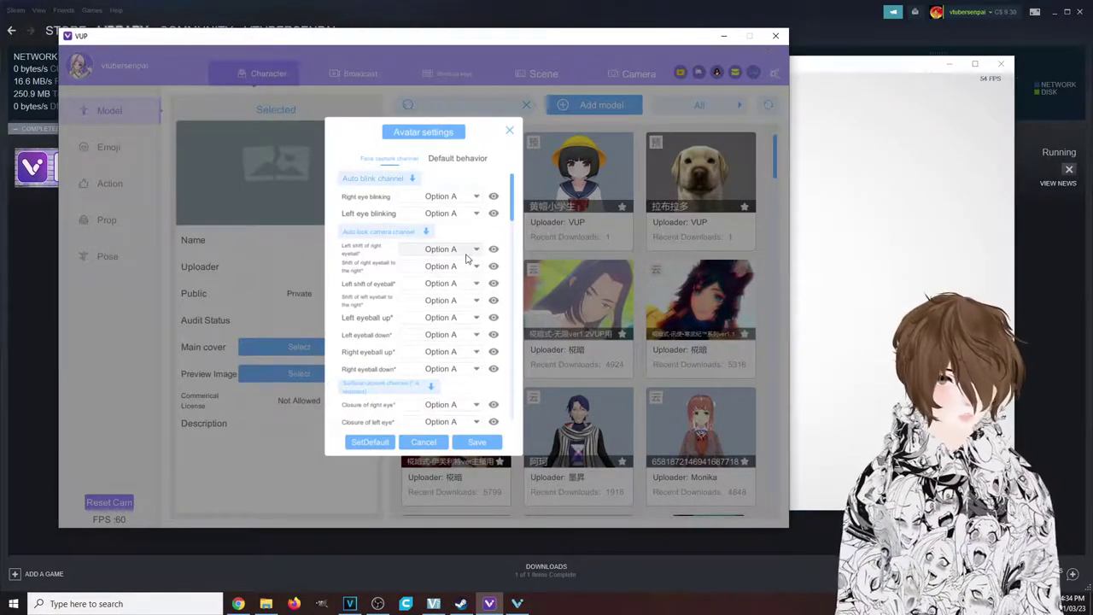
scroll(466, 258, down, 15)
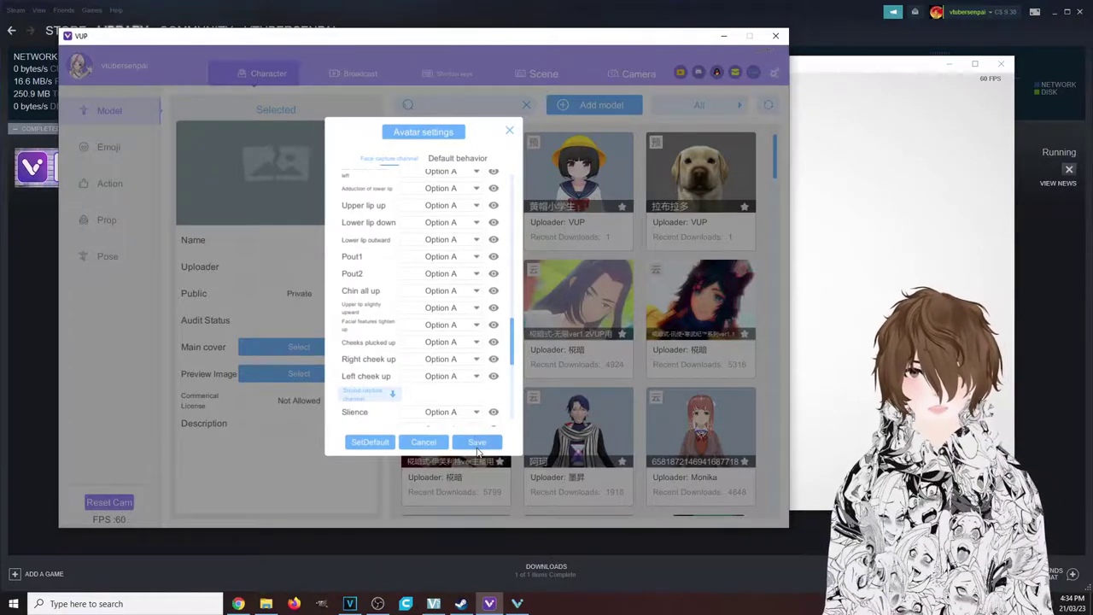
click(477, 442)
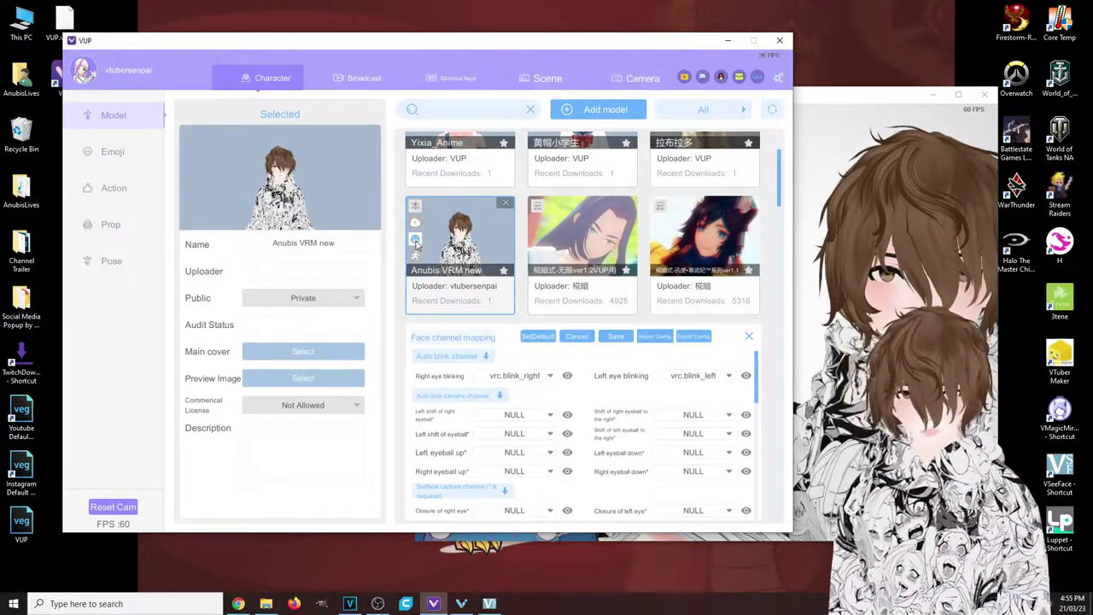
In the avatar's face channel mapping, use vrc.blink_right for right eye blinking and vrc.blink_left for left eye blinking
click(505, 379)
click(504, 379)
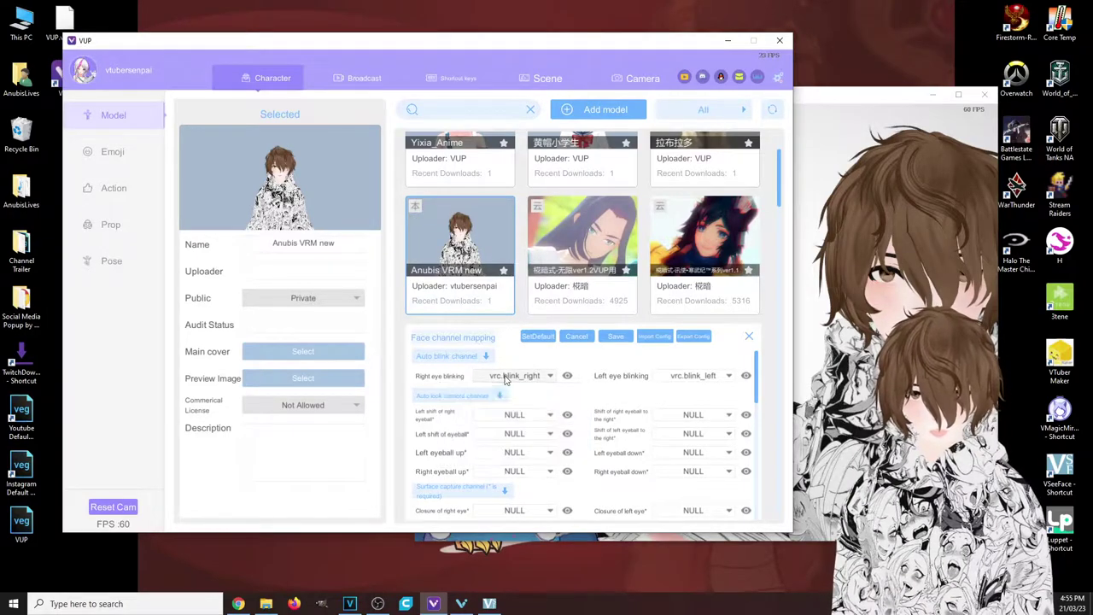
click(683, 381)
click(683, 382)
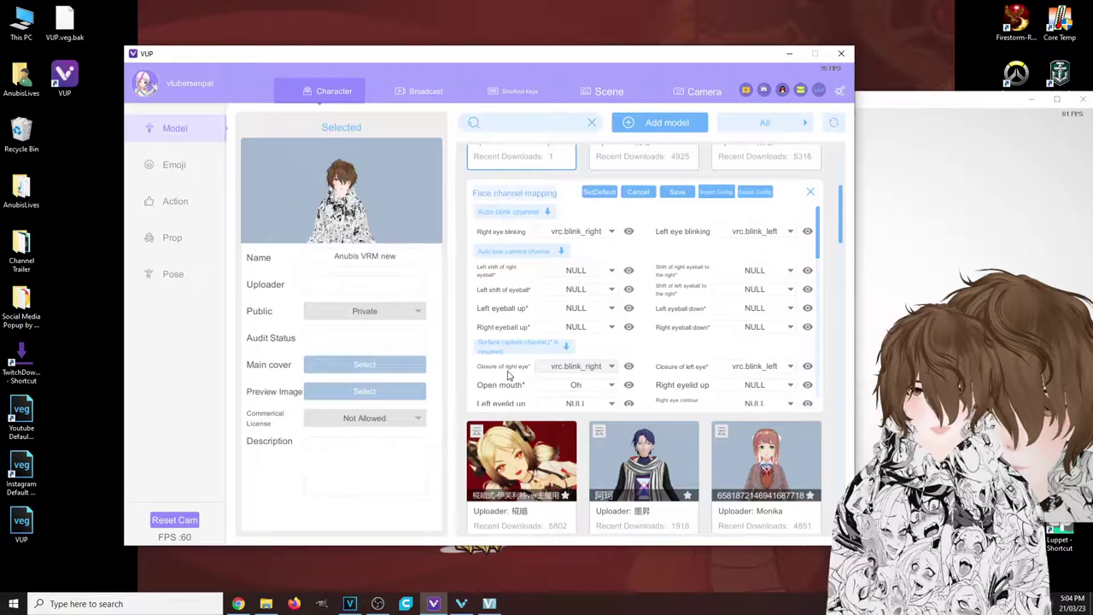
Map closure of right eye to vrc.blink_right and closure of left eye to vrc.blink_left, and save the face channel mapping
click(577, 374)
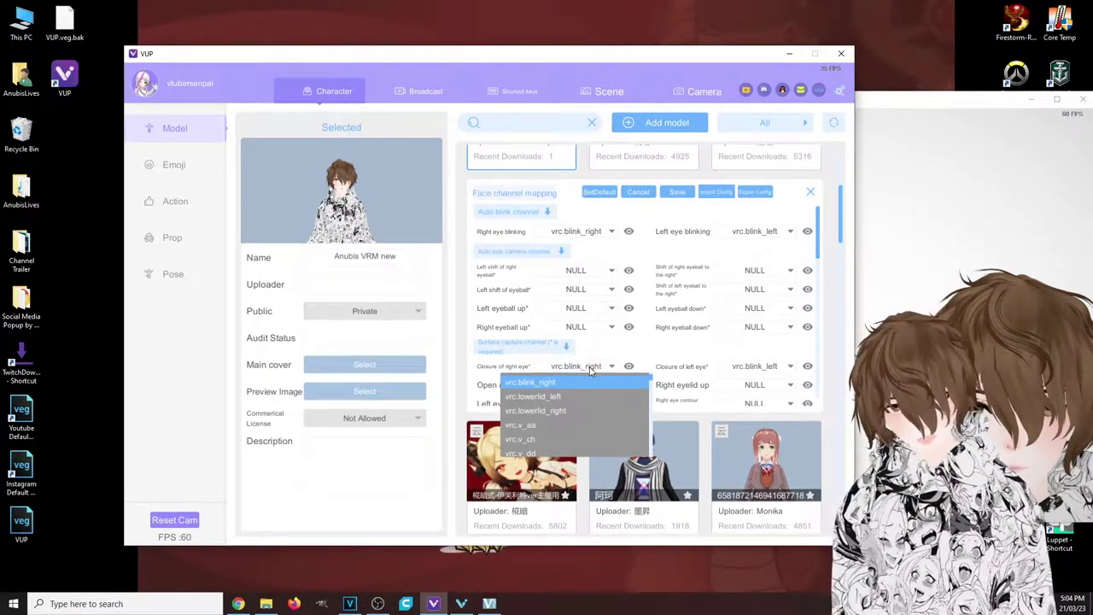
click(671, 369)
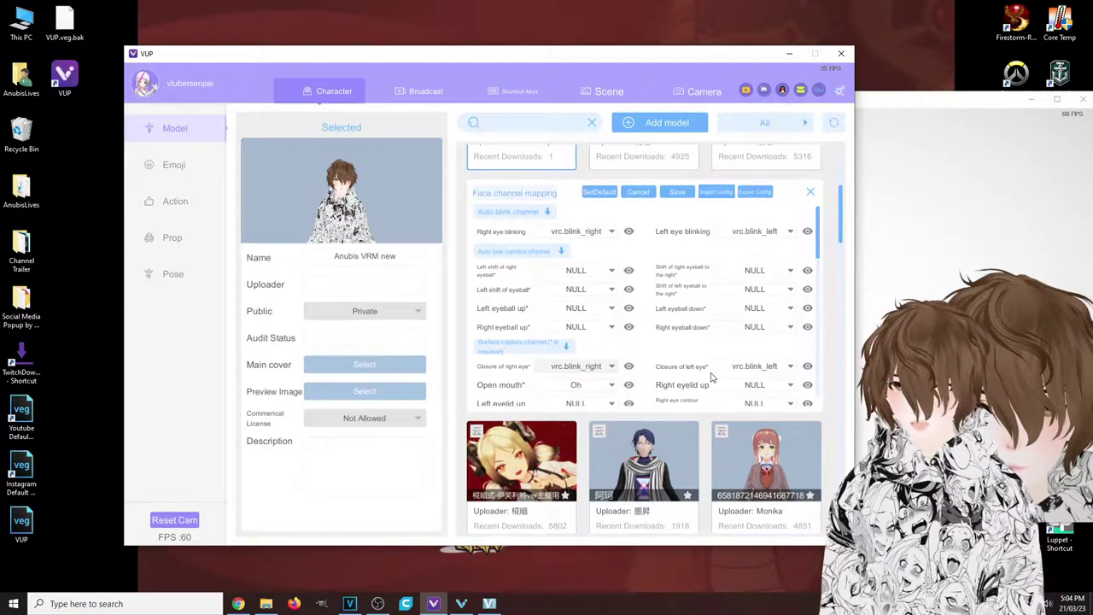
click(760, 368)
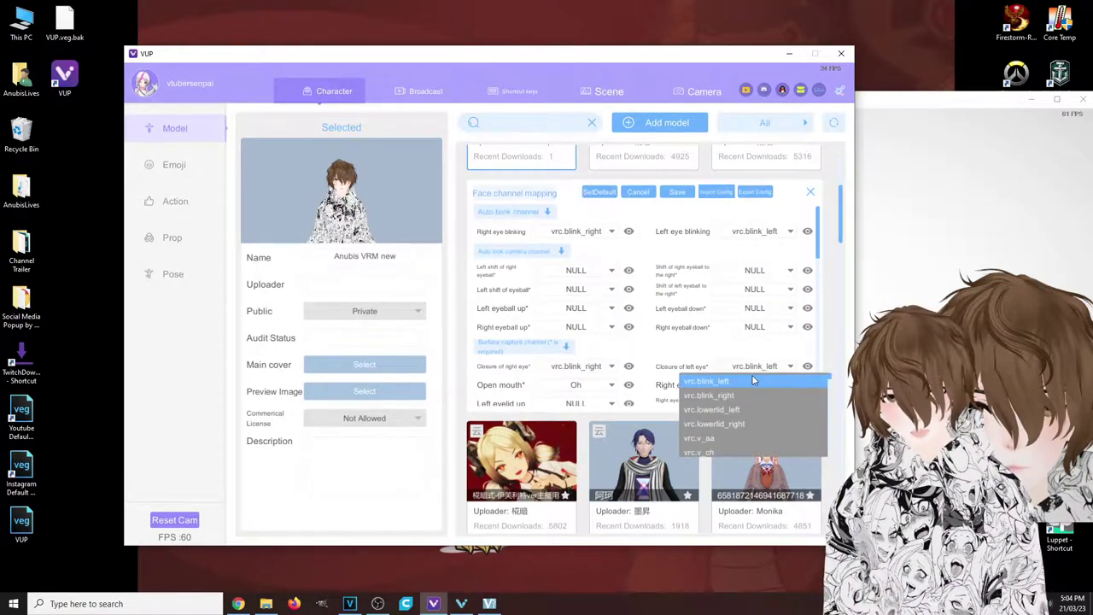
click(741, 380)
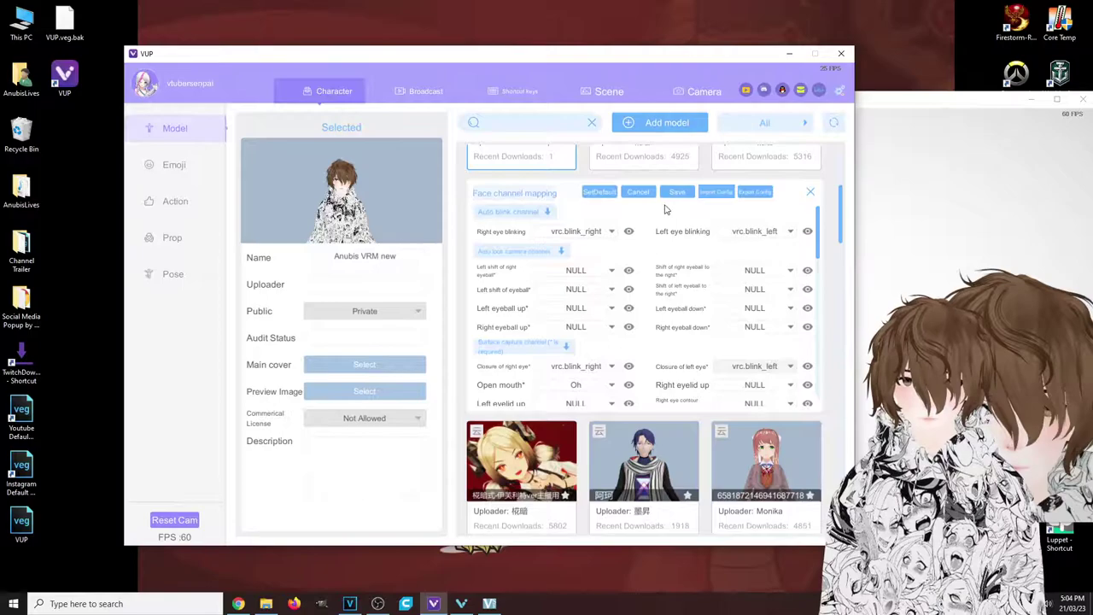
click(671, 194)
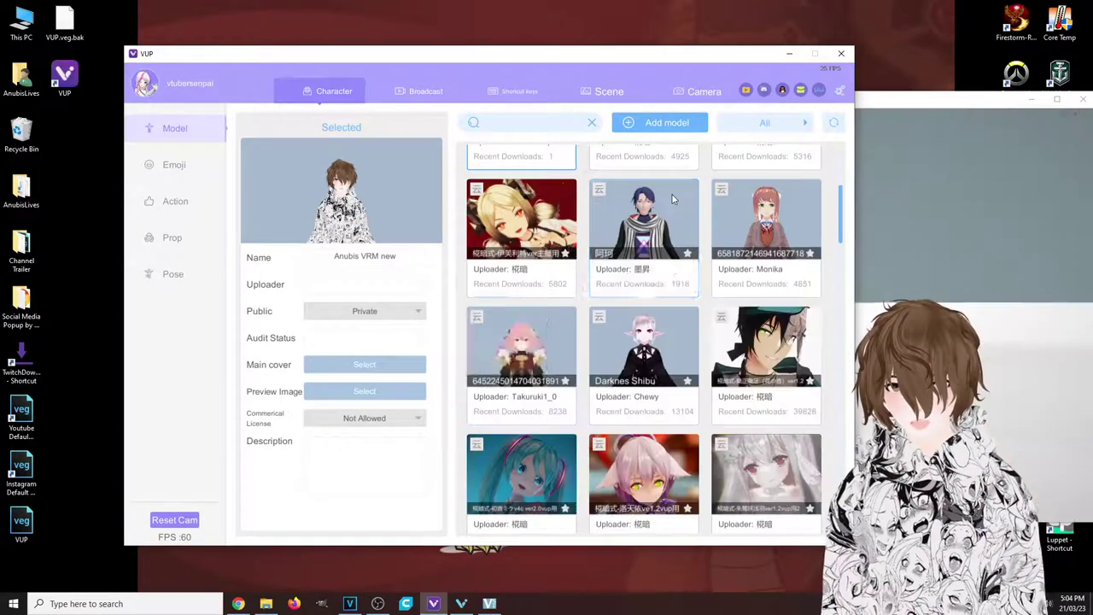
View the avatar in the maximized display window, restore the window, and return to the VUP control window
click(904, 106)
double_click(905, 106)
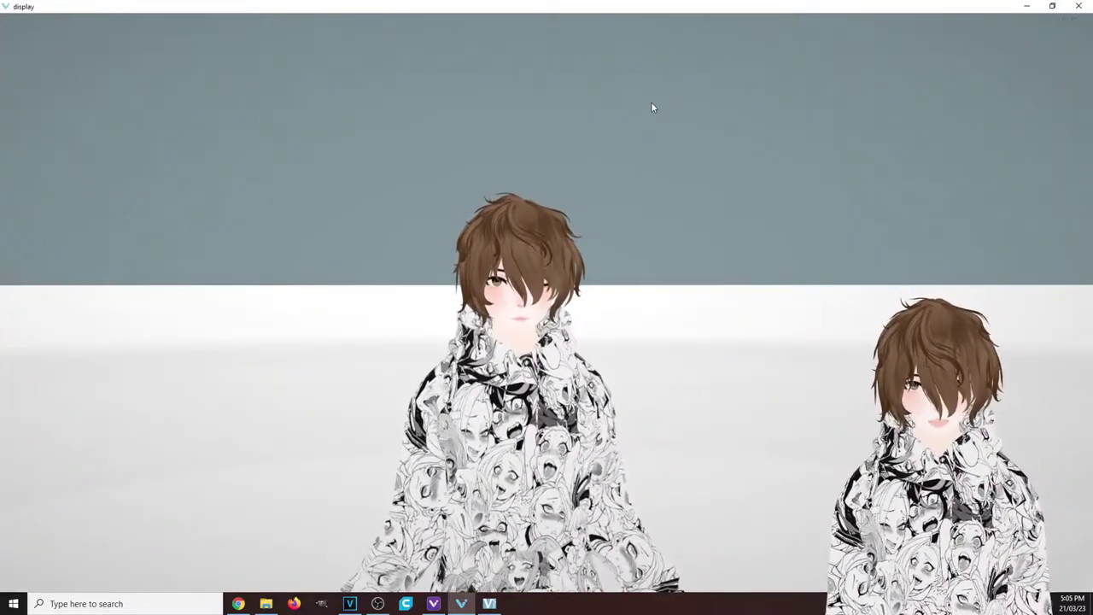
click(1051, 6)
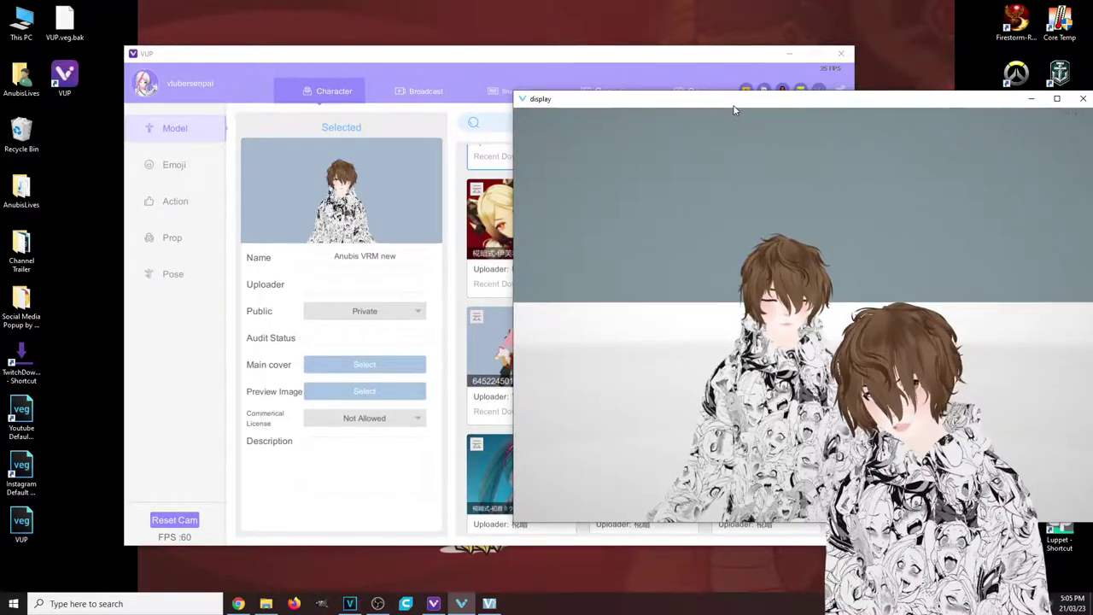
click(555, 201)
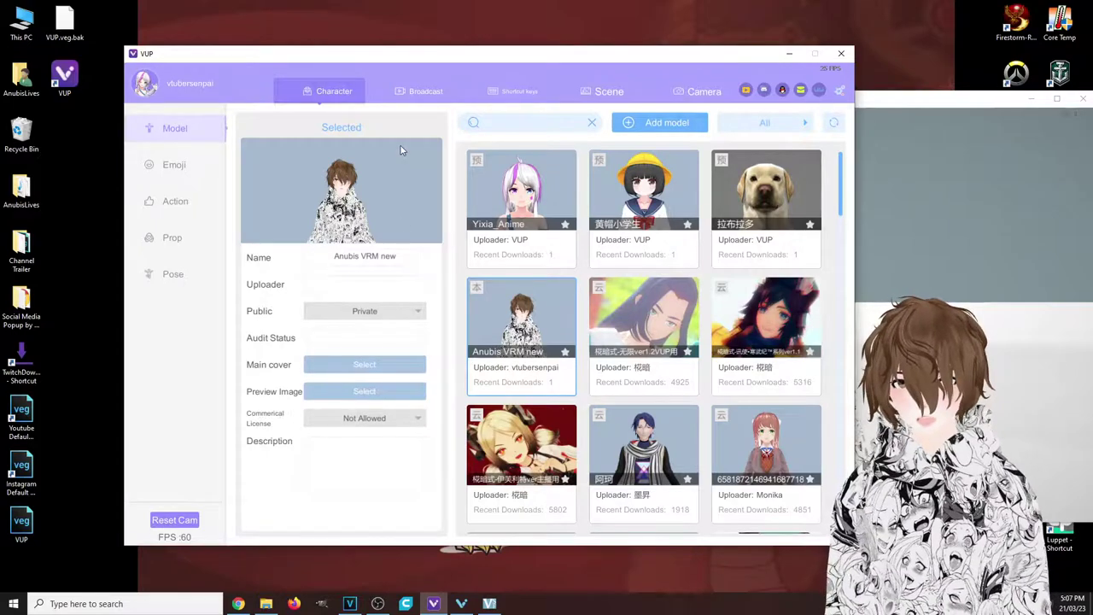
Open the broadcast face capture settings and look through the available camera input devices
click(426, 93)
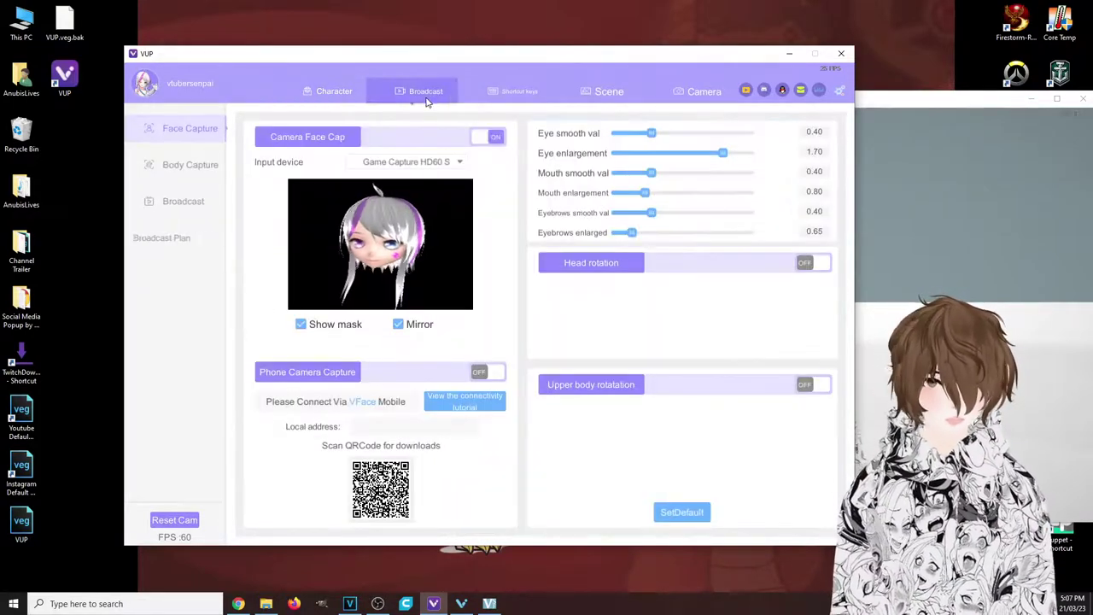
click(452, 167)
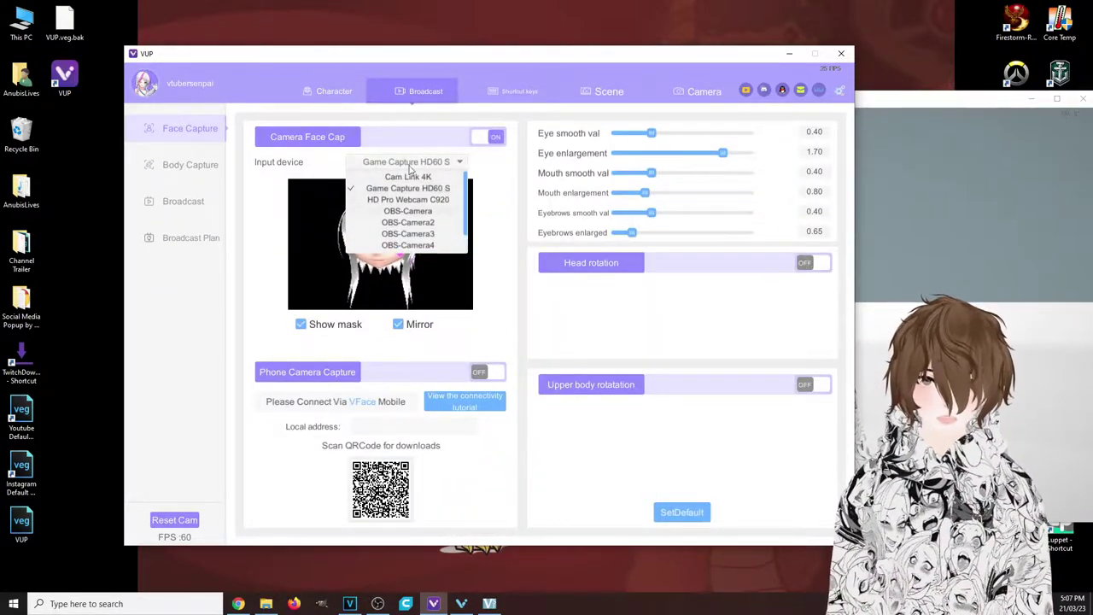
click(385, 139)
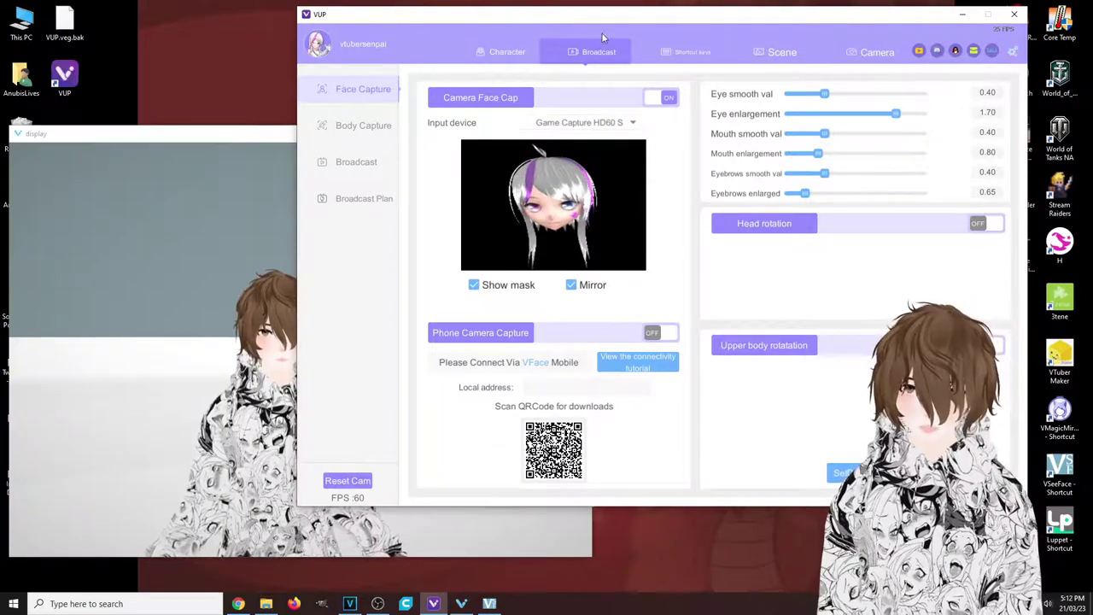
Look through the body capture methods and the hand tracking parameters in the broadcast settings
drag(600, 38, 535, 37)
click(290, 128)
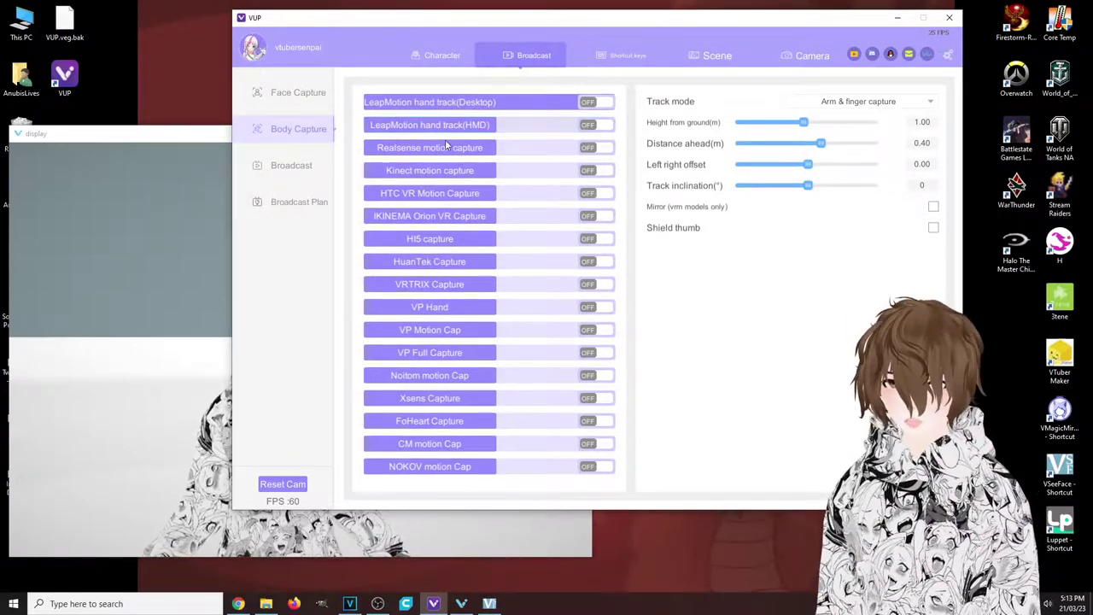
In the broadcast options, try Transparent stream on the avatar display and switch it back off
click(291, 165)
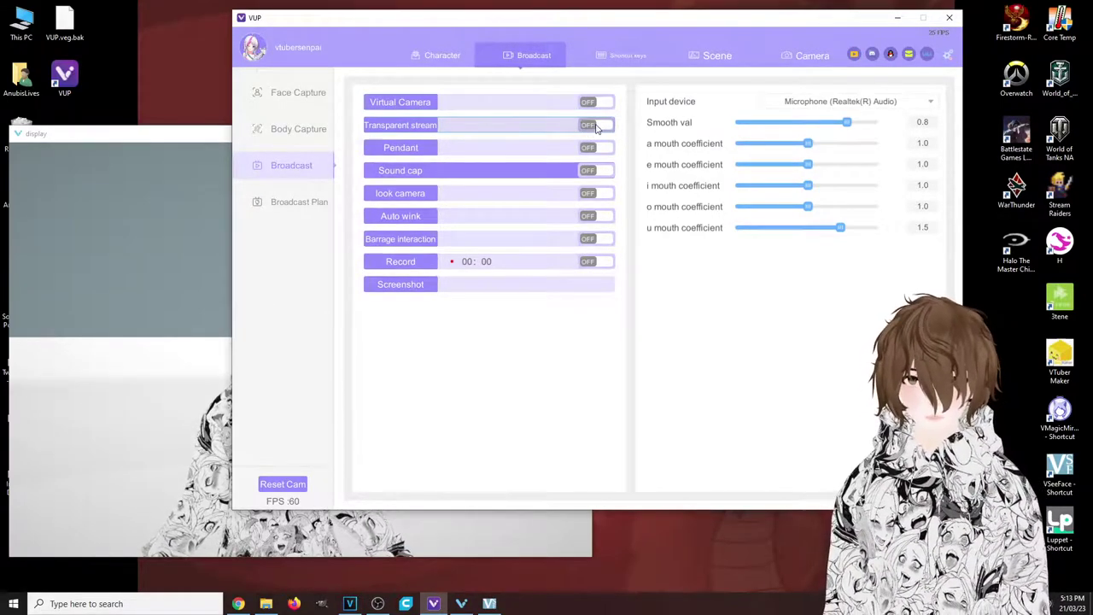
click(598, 126)
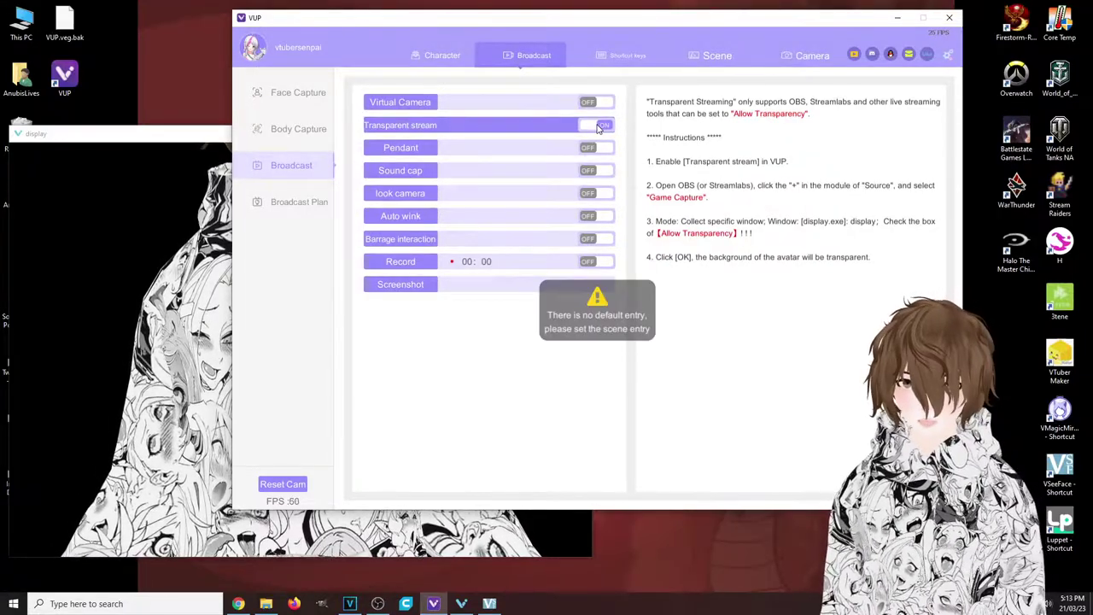
click(598, 126)
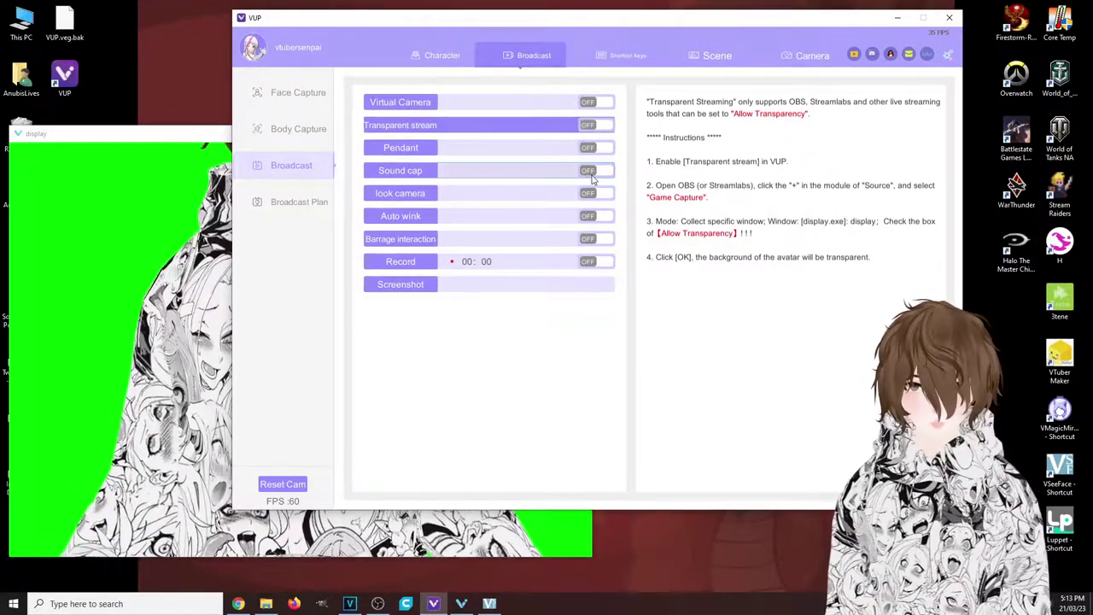
Enable Sound cap for the microphone, check the avatar in the display window, and return to the control window
click(593, 175)
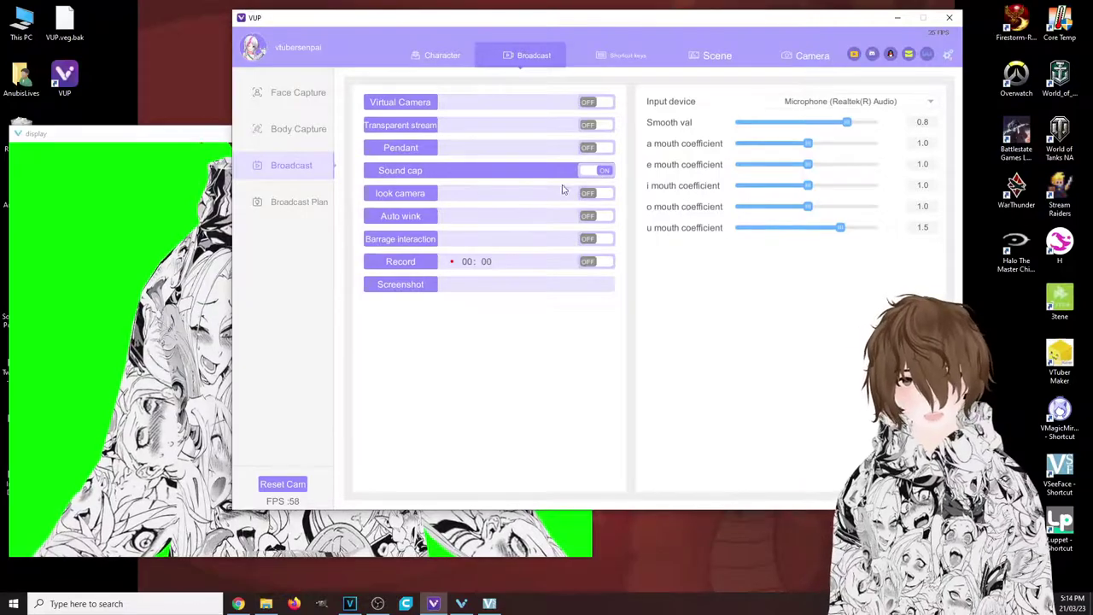
key(alt+Tab)
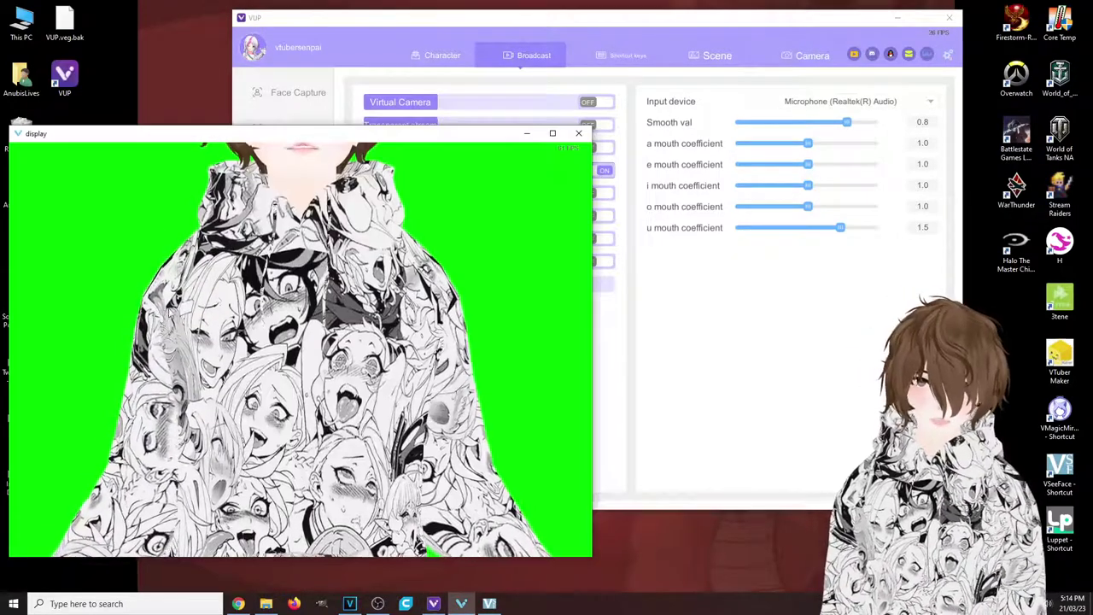
click(626, 307)
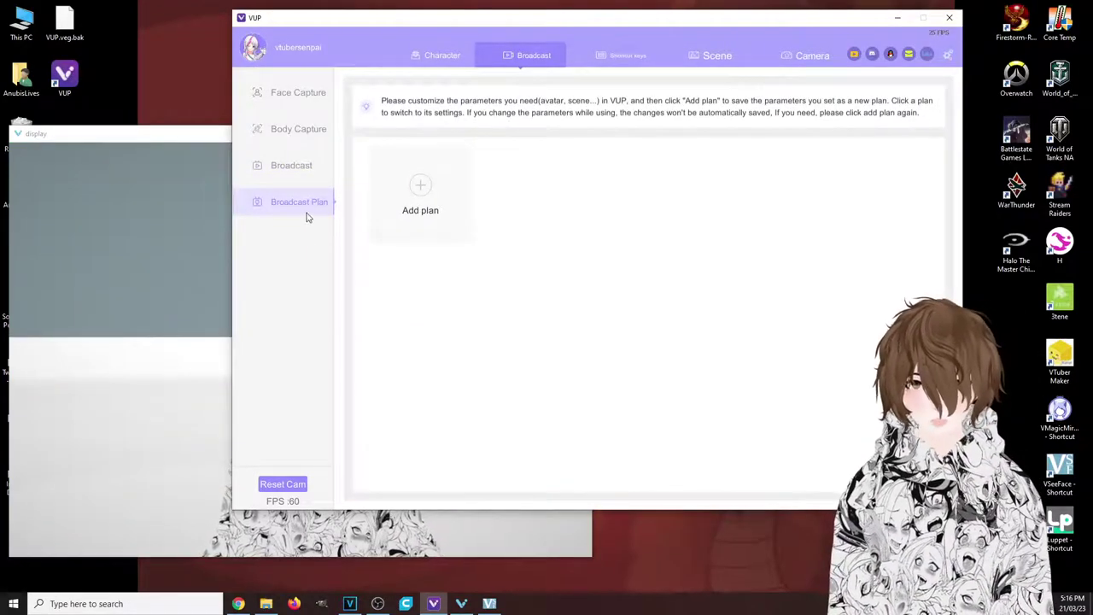
Save the current settings as a new broadcast plan and name it "ew"
click(421, 202)
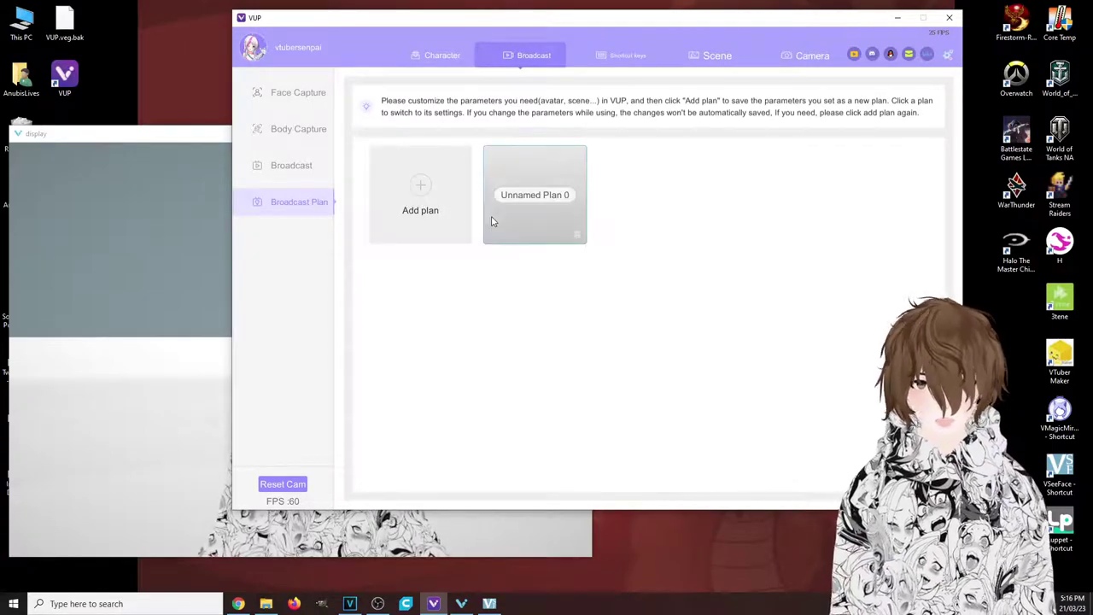
double_click(530, 199)
text(ew)
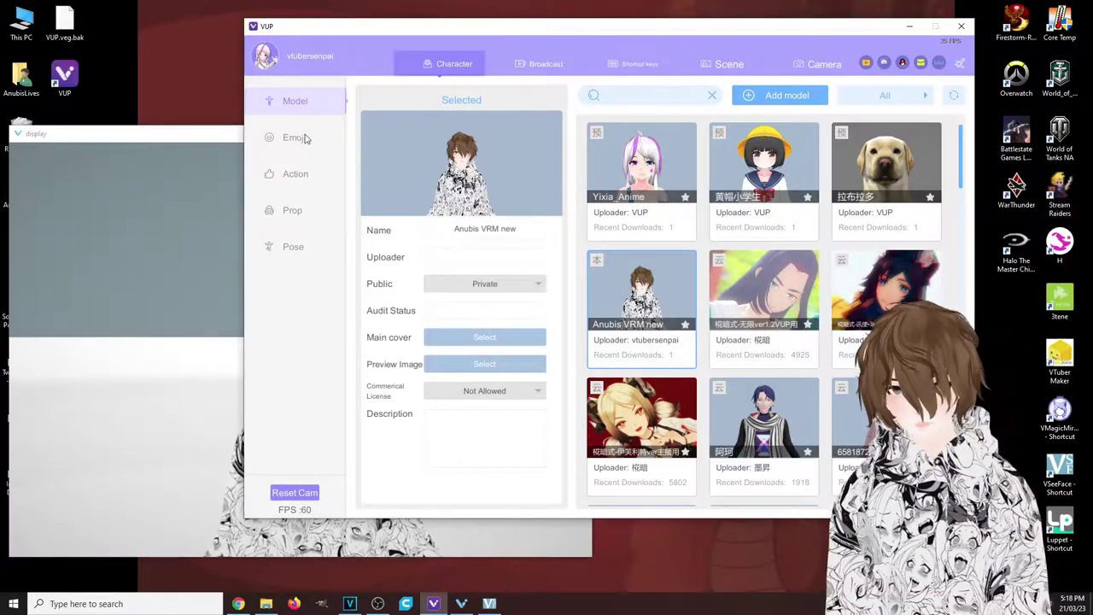
Look through the character's emoji expressions and the action animations, moving the control window aside to check the avatar display
click(305, 139)
drag(356, 190, 295, 187)
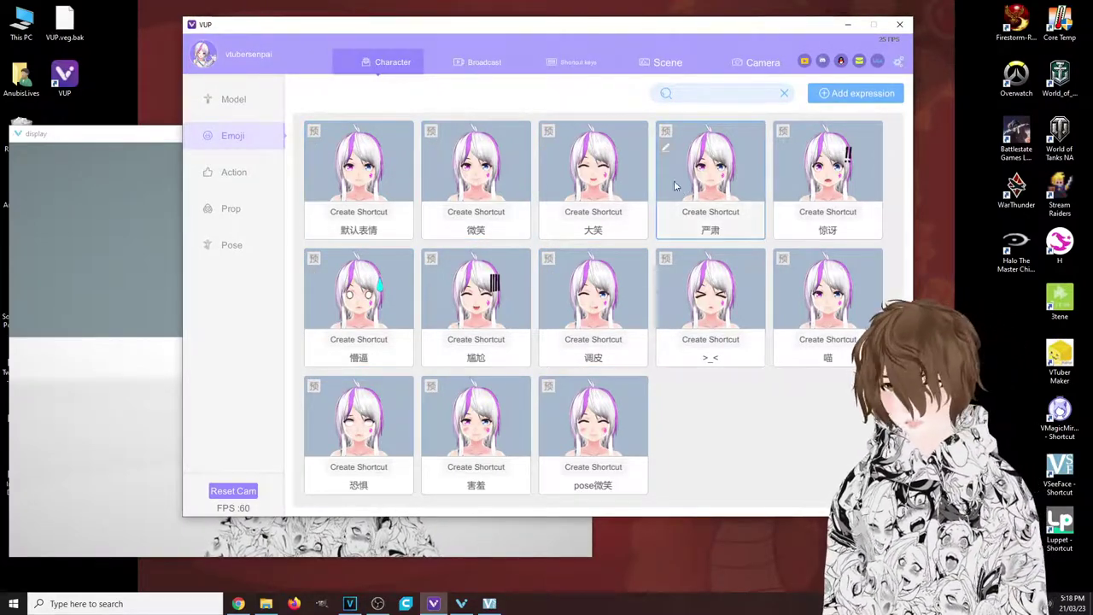
click(232, 172)
drag(531, 37, 789, 36)
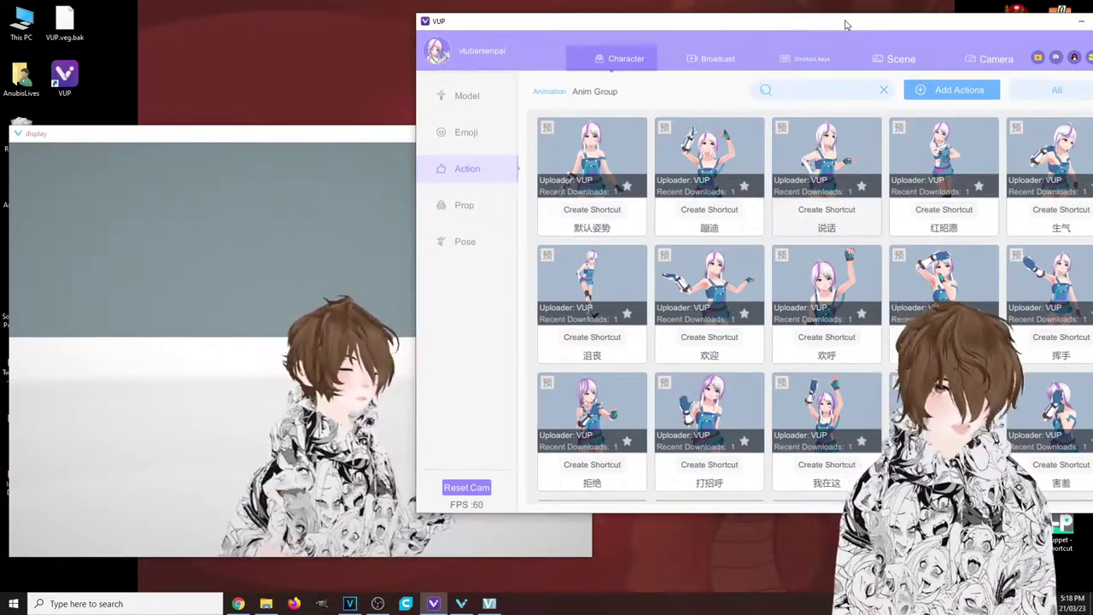
drag(845, 18, 561, 81)
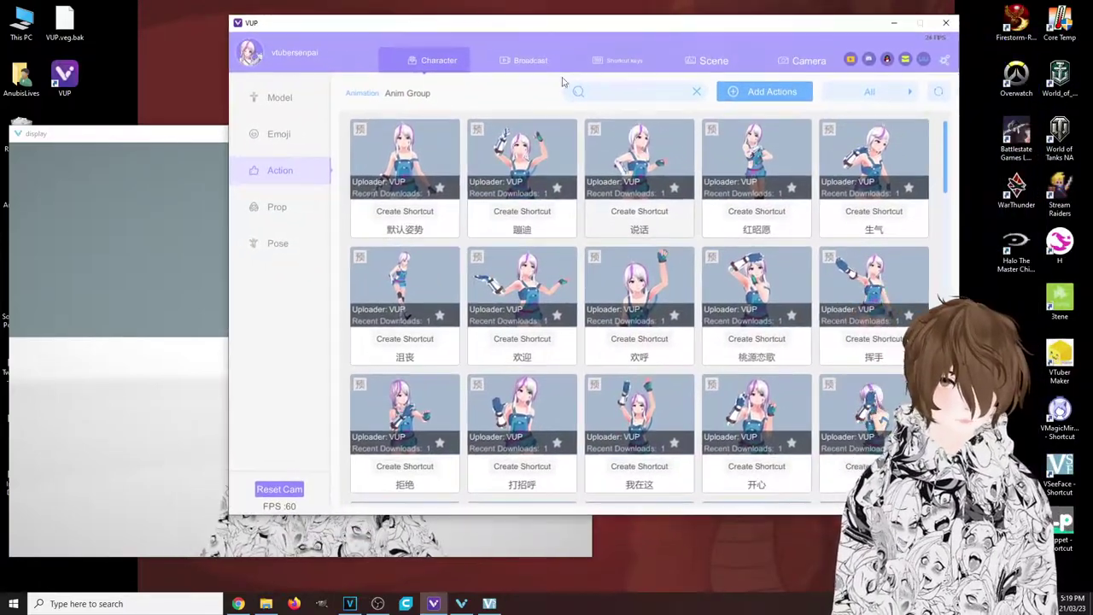
Start a new prop plan, browse the library of available props, and close the prop chooser without picking one
click(288, 210)
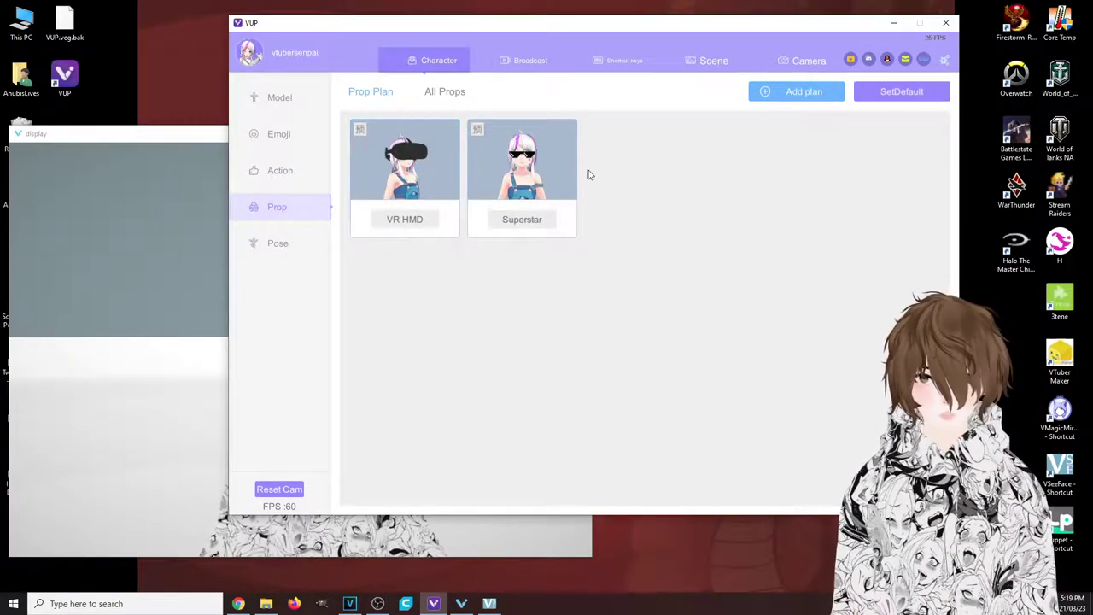
click(785, 95)
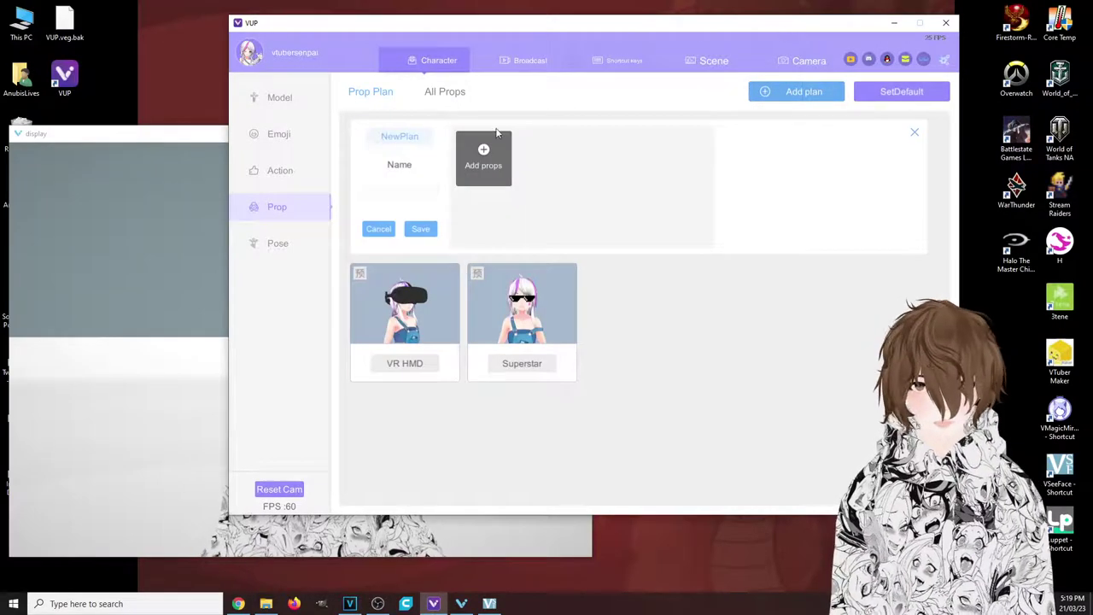
click(483, 153)
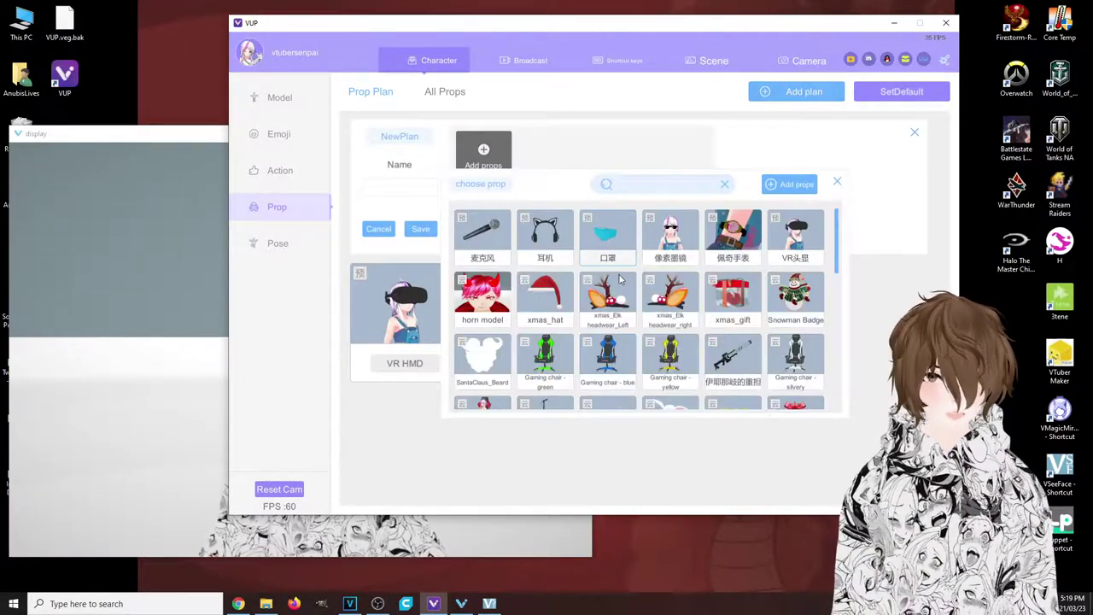
scroll(623, 285, down, 1)
scroll(624, 284, down, 8)
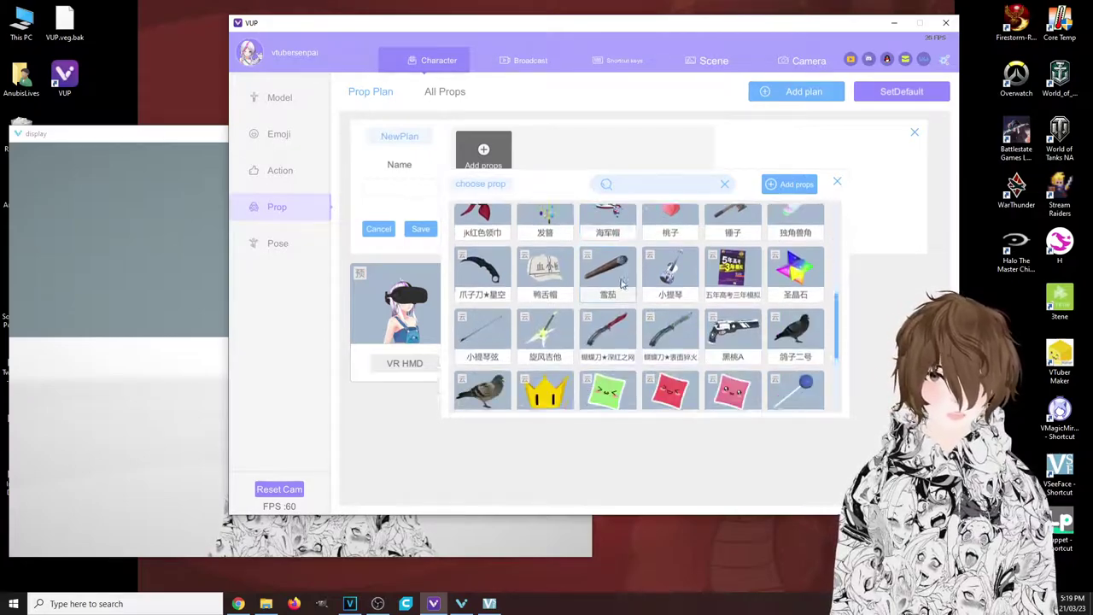
scroll(621, 284, down, 1)
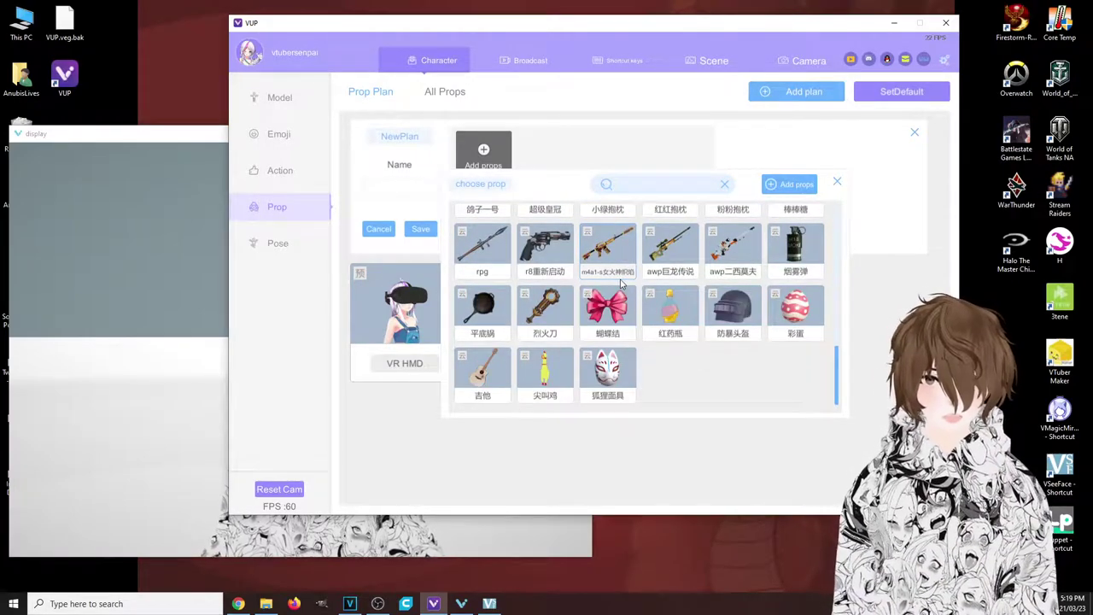
click(837, 182)
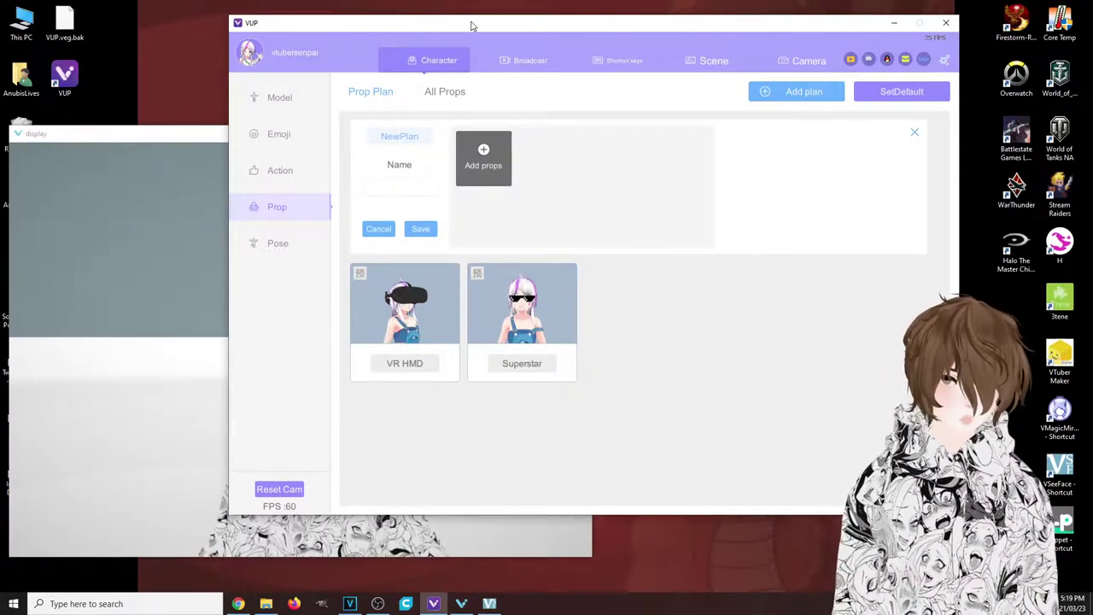
Apply the VR HMD prop plan to the avatar and place the display window beside the control window
drag(469, 25, 648, 60)
click(531, 367)
click(323, 135)
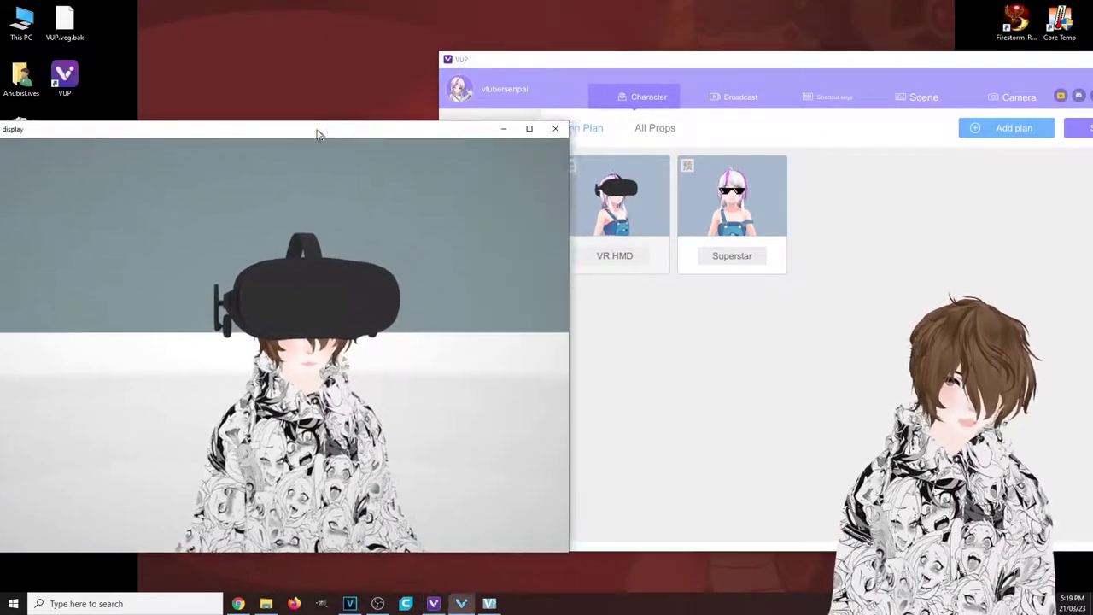
drag(323, 135, 261, 80)
click(581, 325)
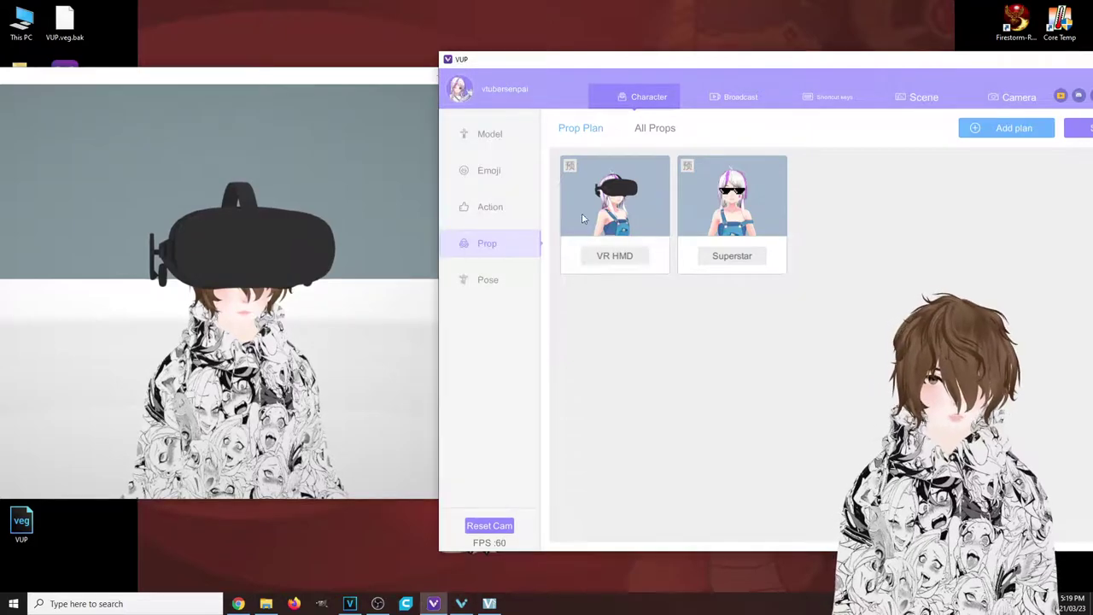
Open the VR HMD prop plan for editing and view its attachment, offset, rotation and scale parameters
click(571, 186)
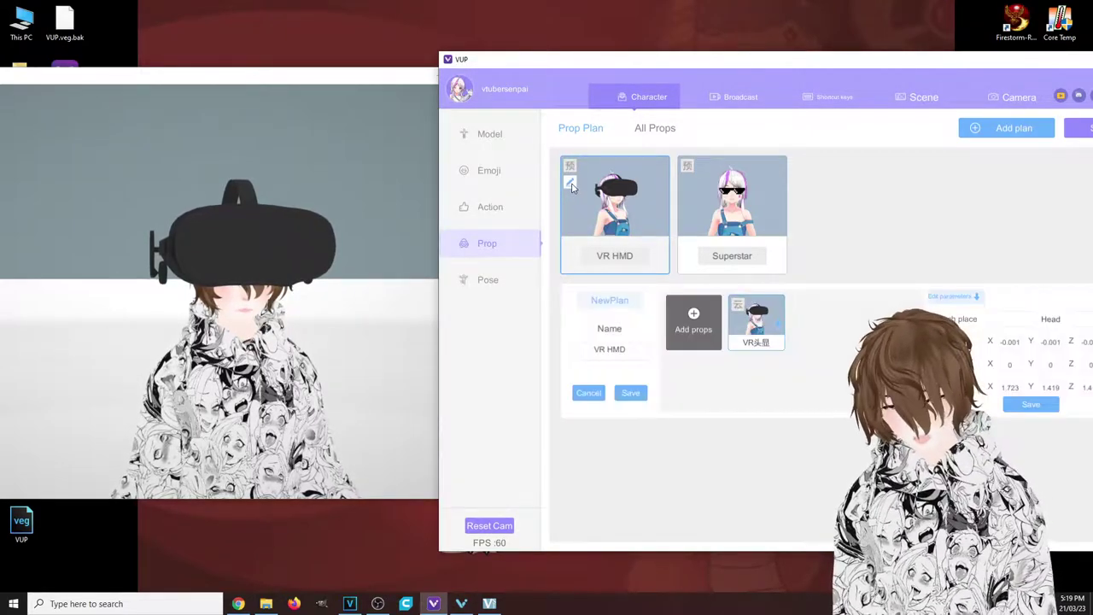
drag(867, 59, 768, 47)
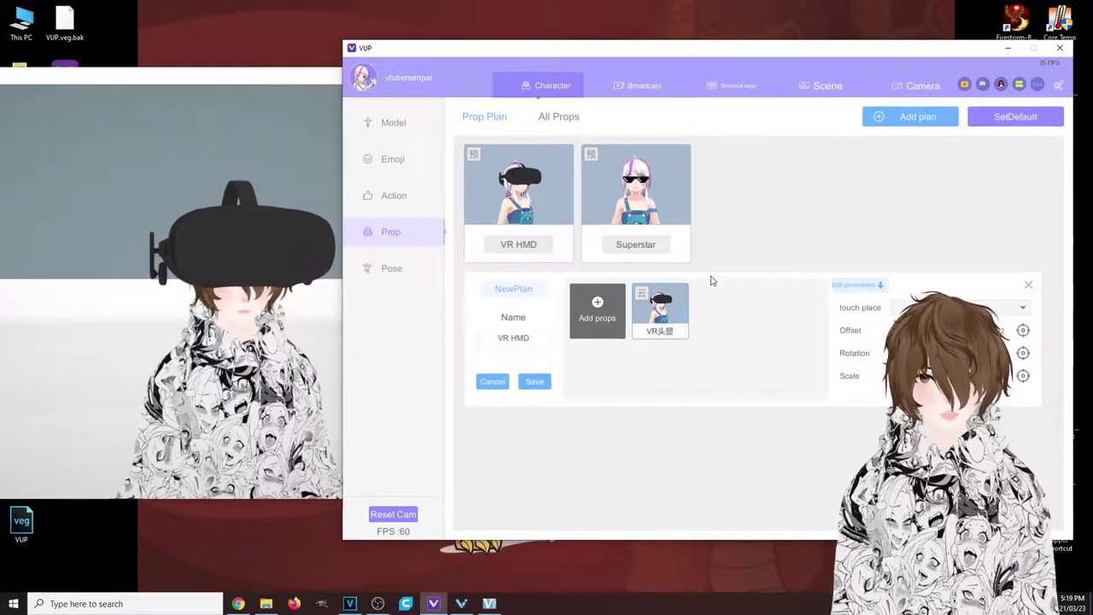
drag(784, 49, 524, 21)
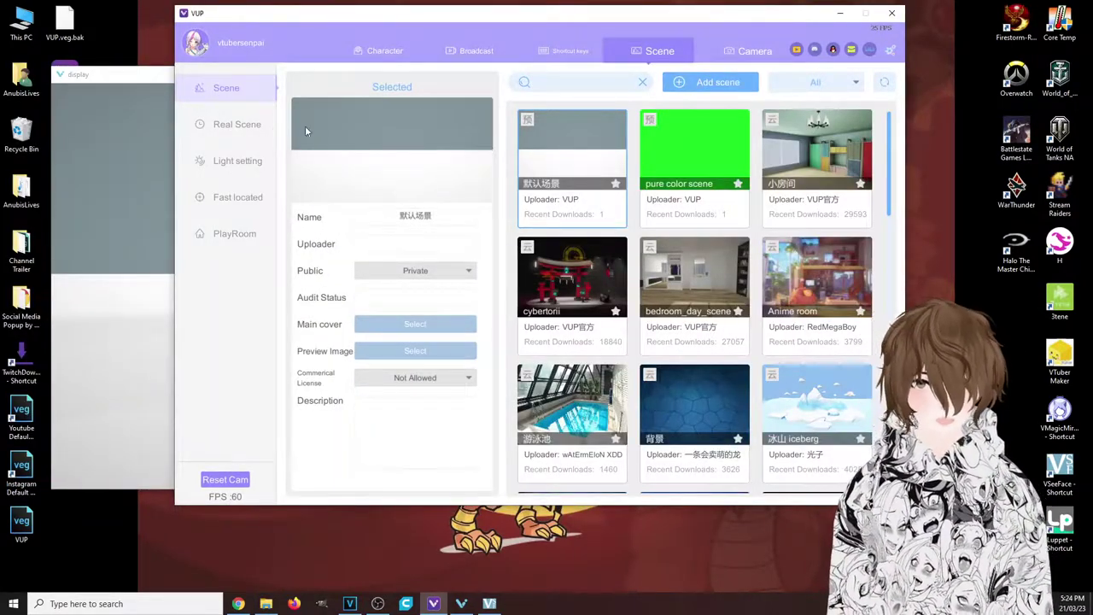
In the scene library, load bedroom_day_scene as the avatar's background and check it in the display window
drag(581, 19, 538, 23)
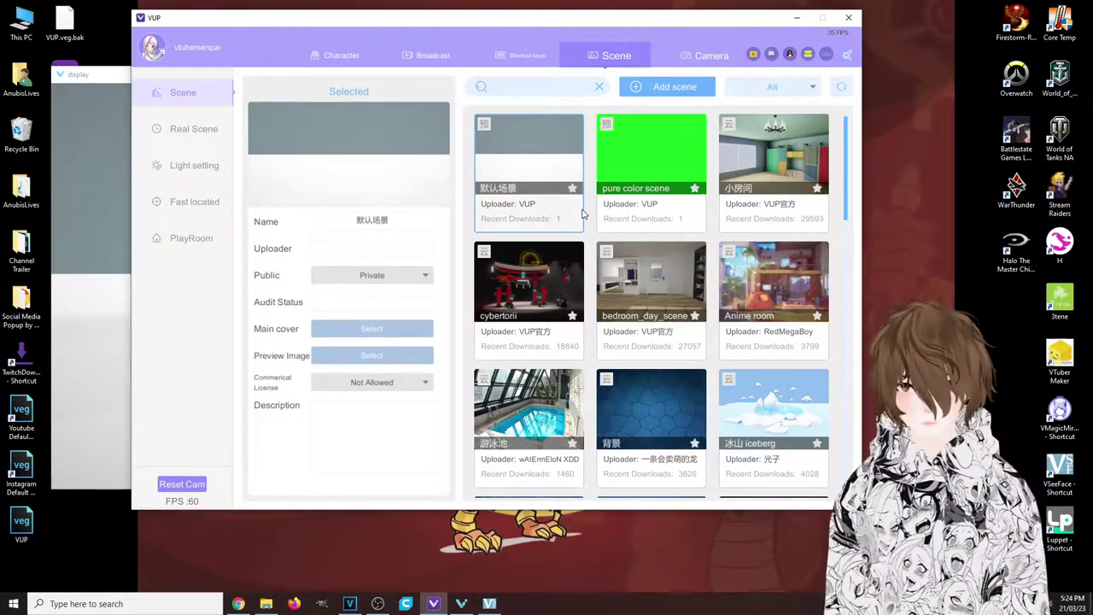
drag(507, 34, 518, 26)
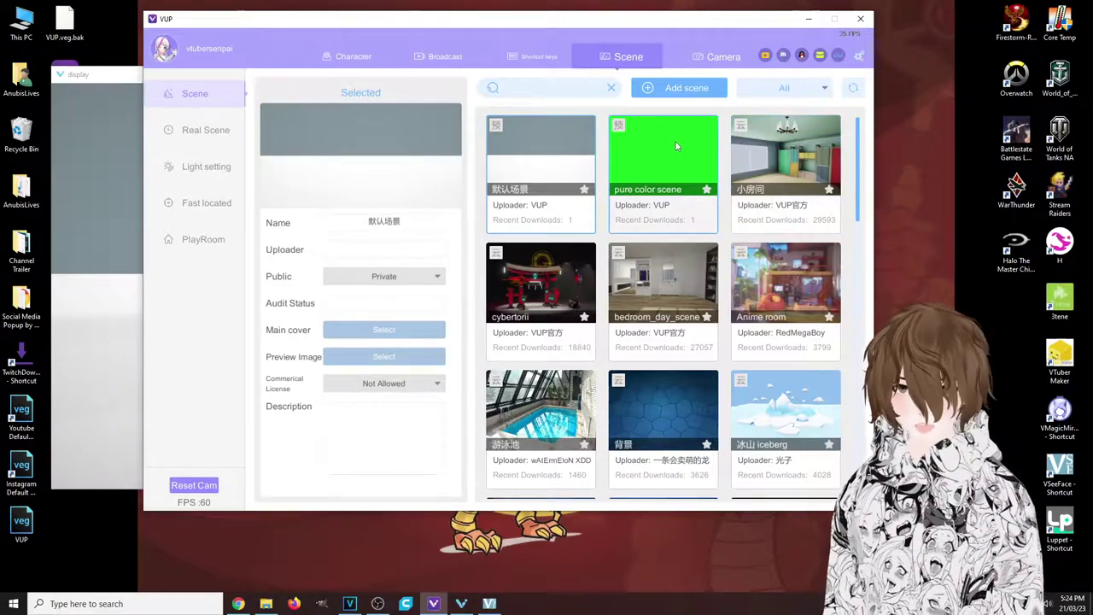
click(662, 288)
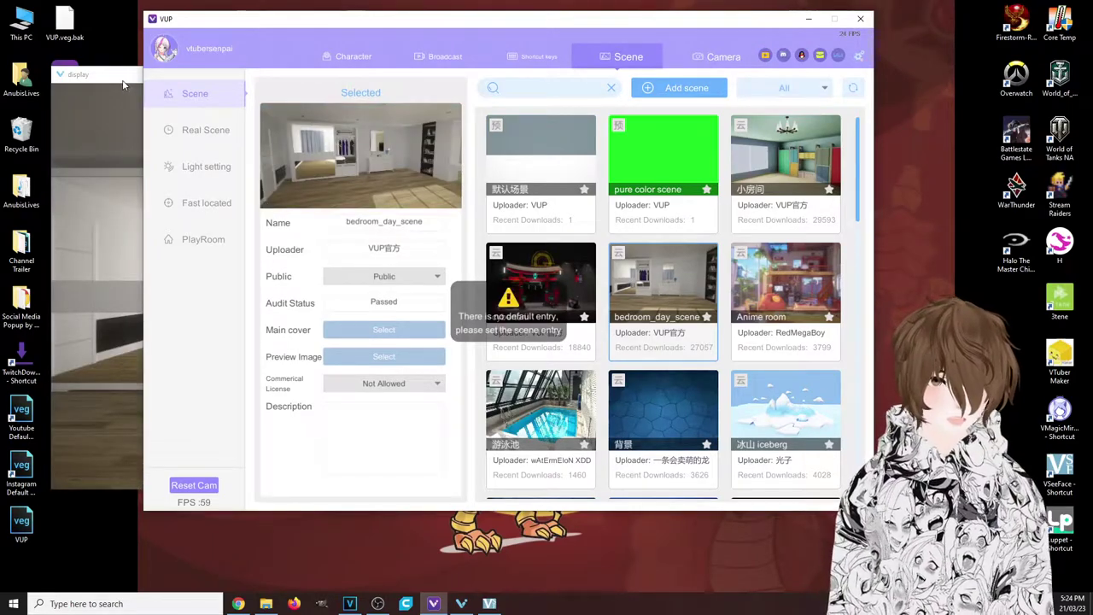
click(122, 85)
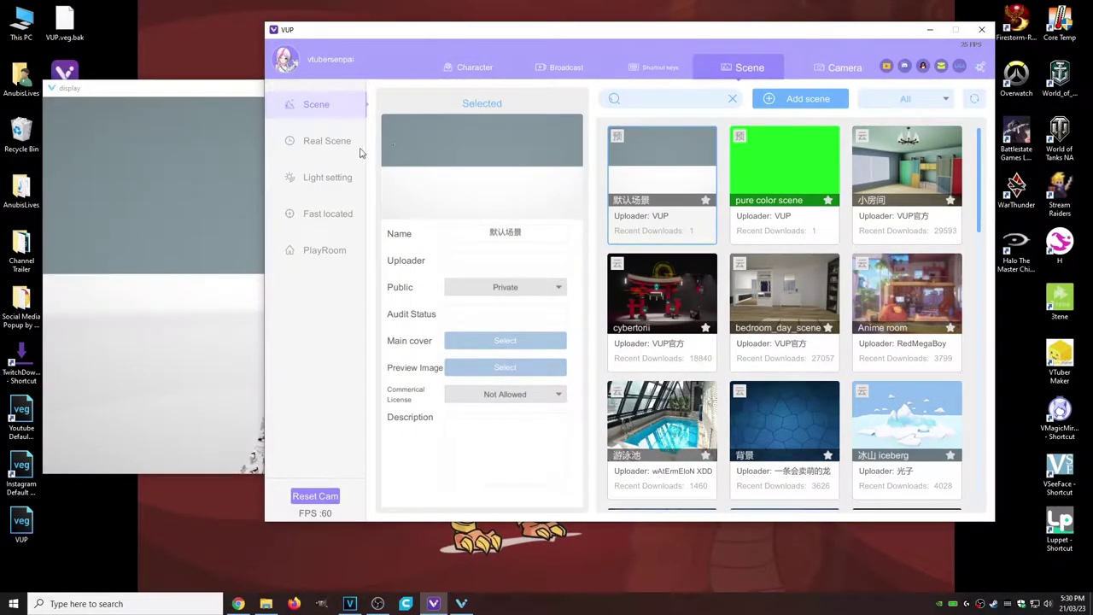
Turn on the real scene camera background using HD Pro Webcam C920 as the input device, and check the display window
click(327, 142)
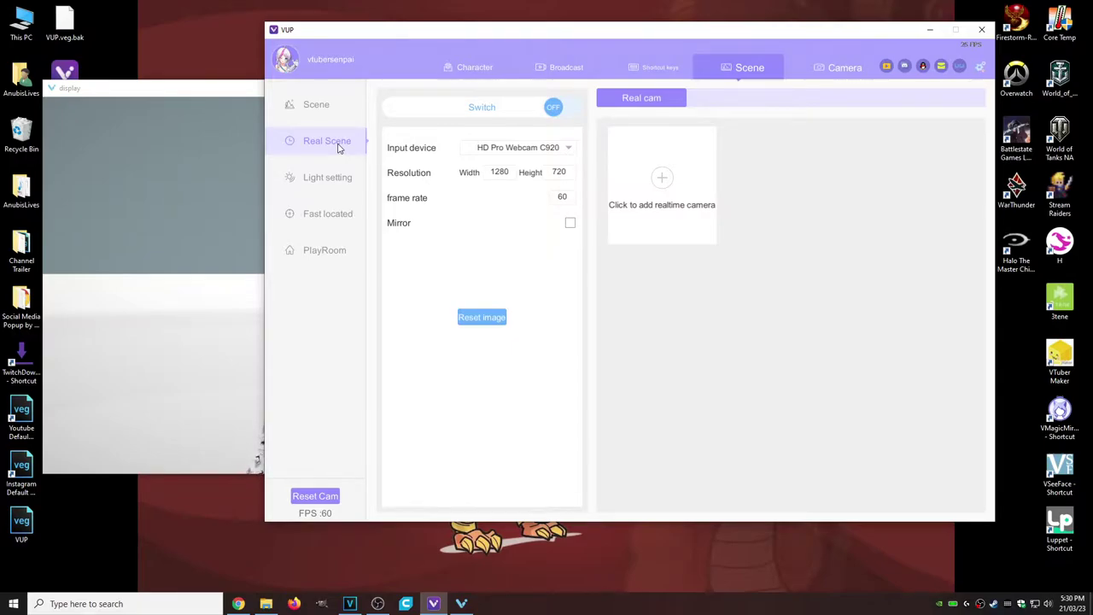
click(513, 150)
click(513, 150)
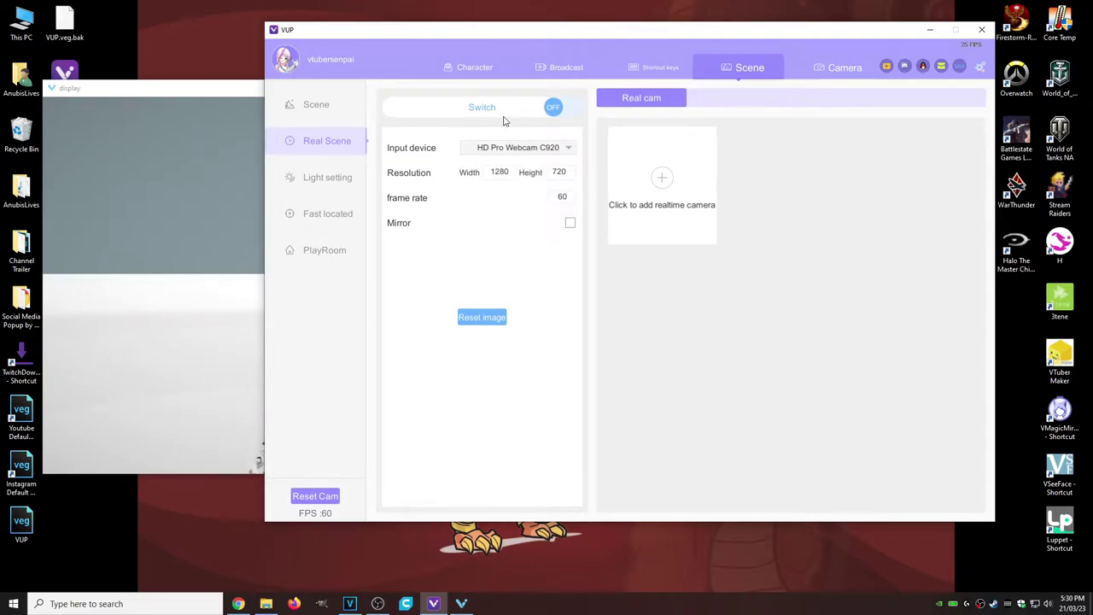
click(555, 108)
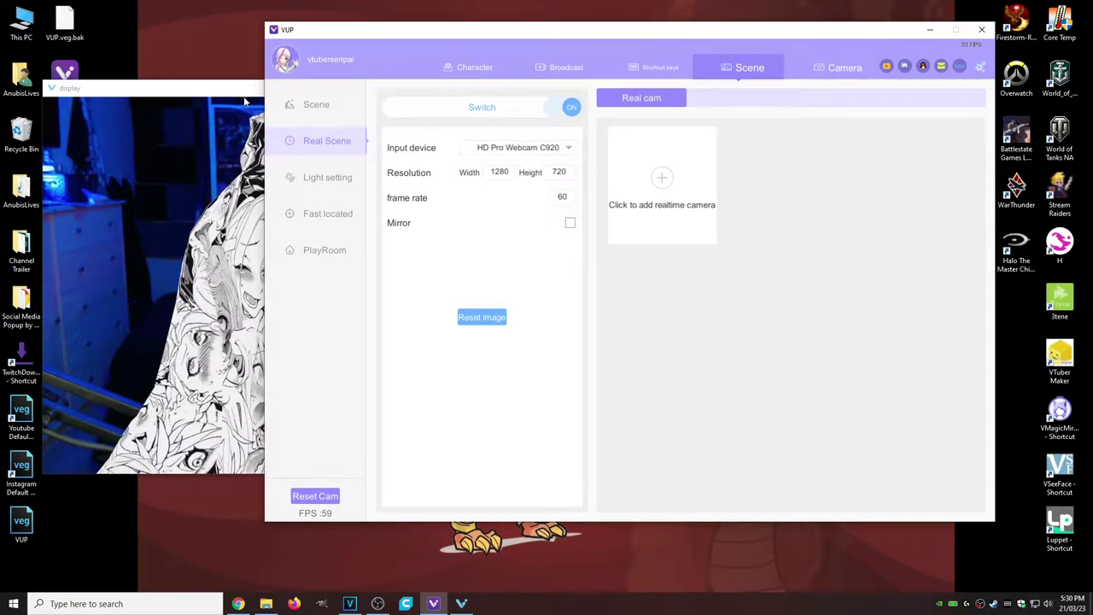
drag(247, 93, 247, 84)
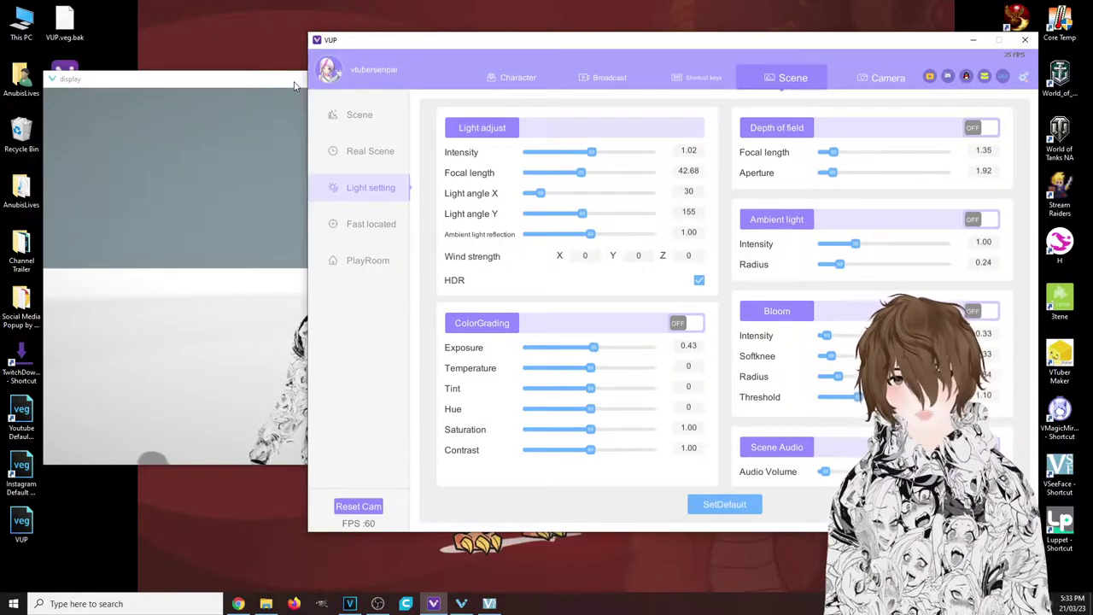
In the scene's light adjustment, raise the intensity to 1.40 and the focal length to 49.26 while checking the avatar display
click(268, 78)
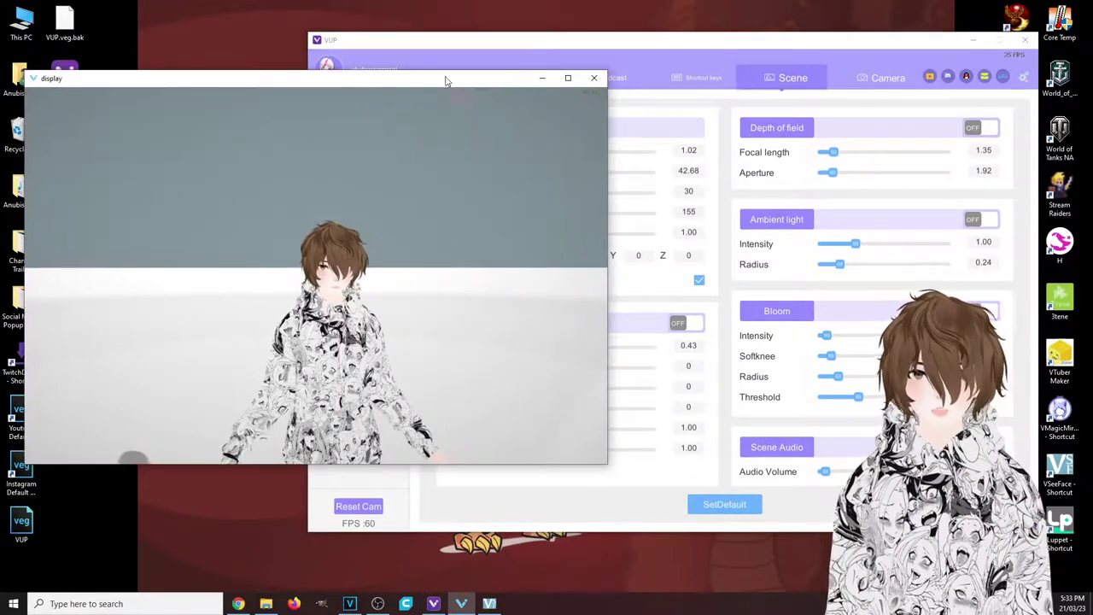
click(629, 40)
drag(629, 40, 641, 41)
mouse_move(608, 152)
mouse_down()
mouse_move(627, 152)
mouse_move(592, 152)
mouse_move(620, 159)
mouse_move(625, 151)
mouse_up()
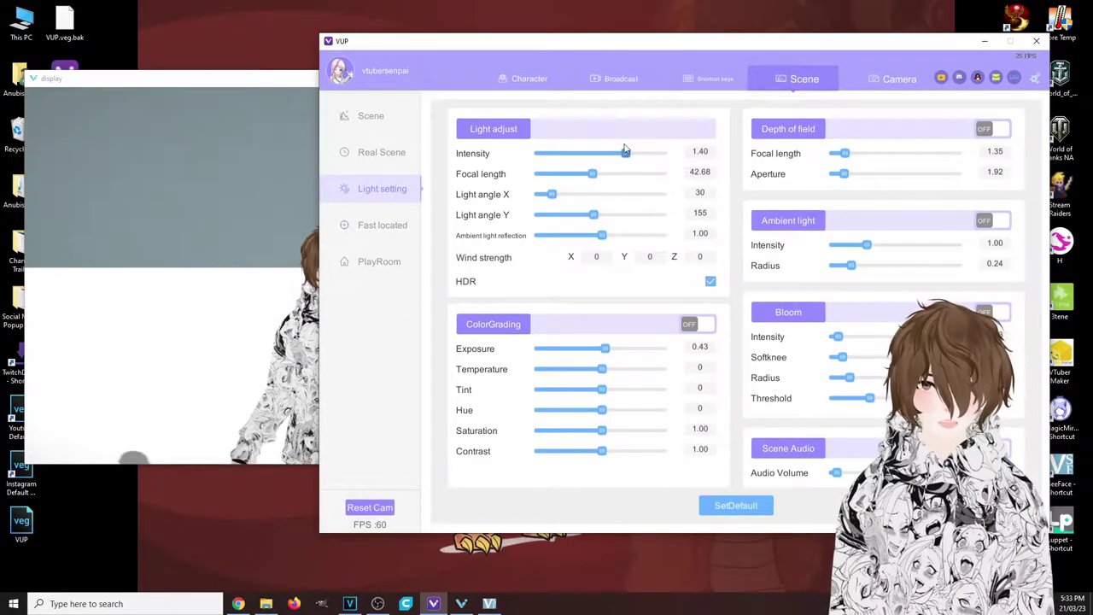
drag(644, 40, 684, 48)
drag(632, 181, 641, 181)
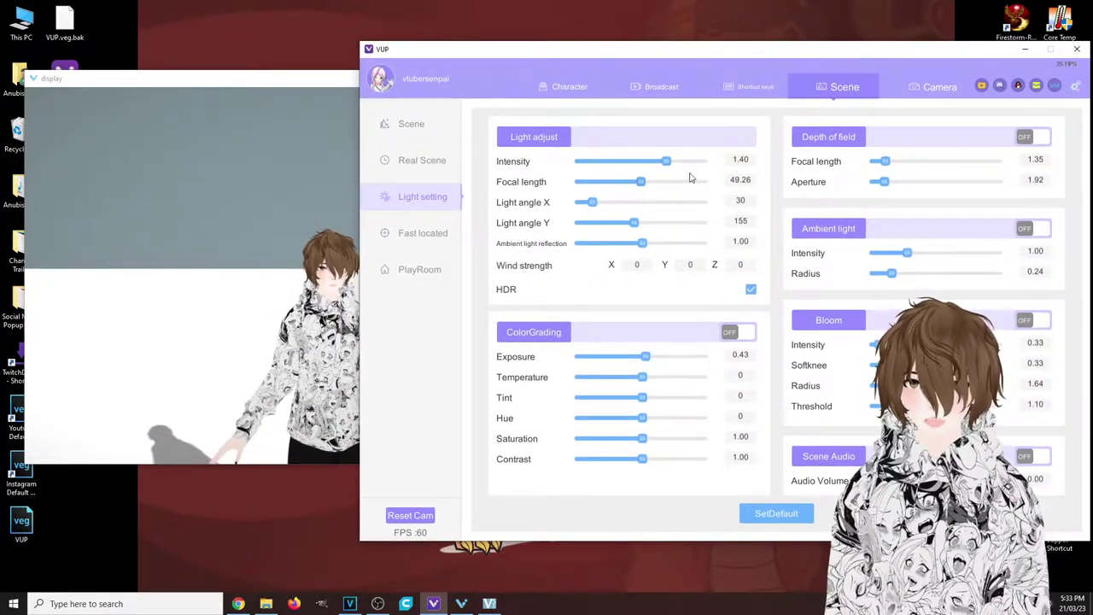
drag(927, 66, 876, 50)
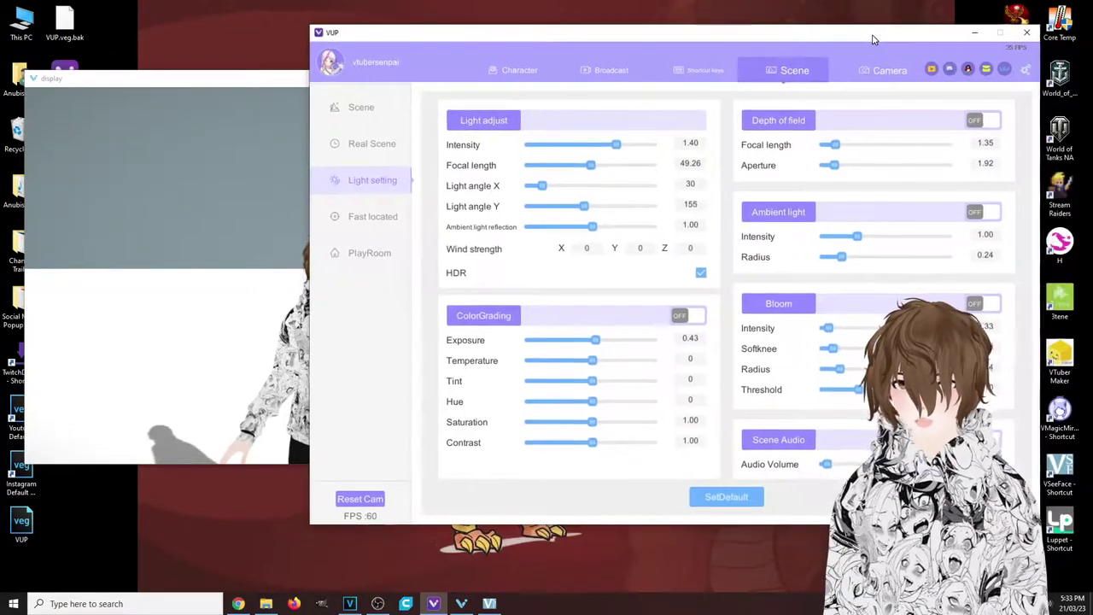
Try the depth of field, ambient light and bloom effects while checking the display window, and turn them back off
click(982, 119)
click(222, 84)
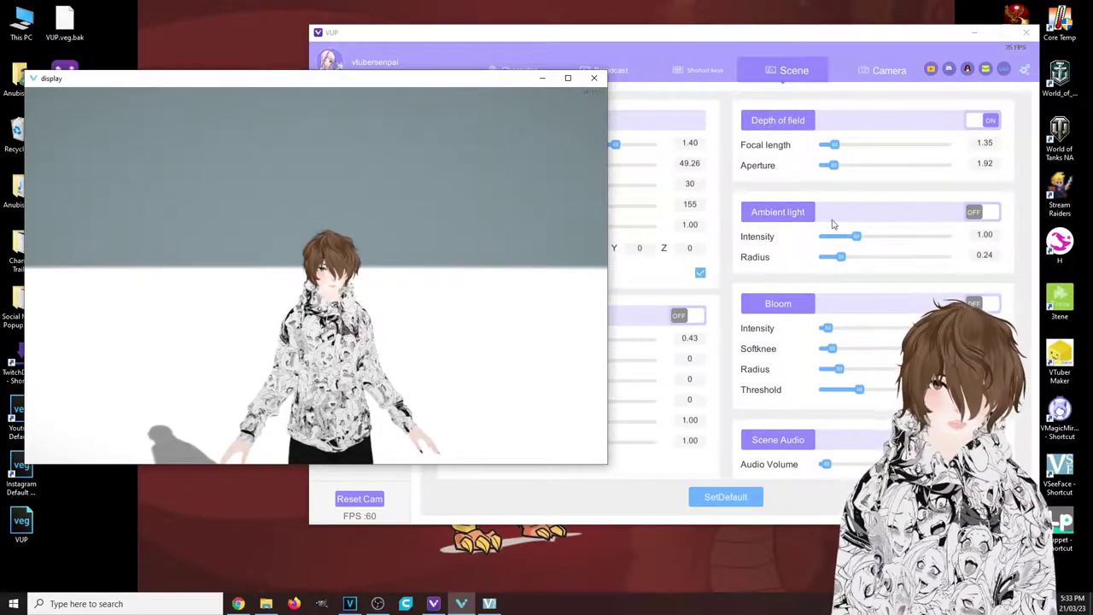
click(982, 212)
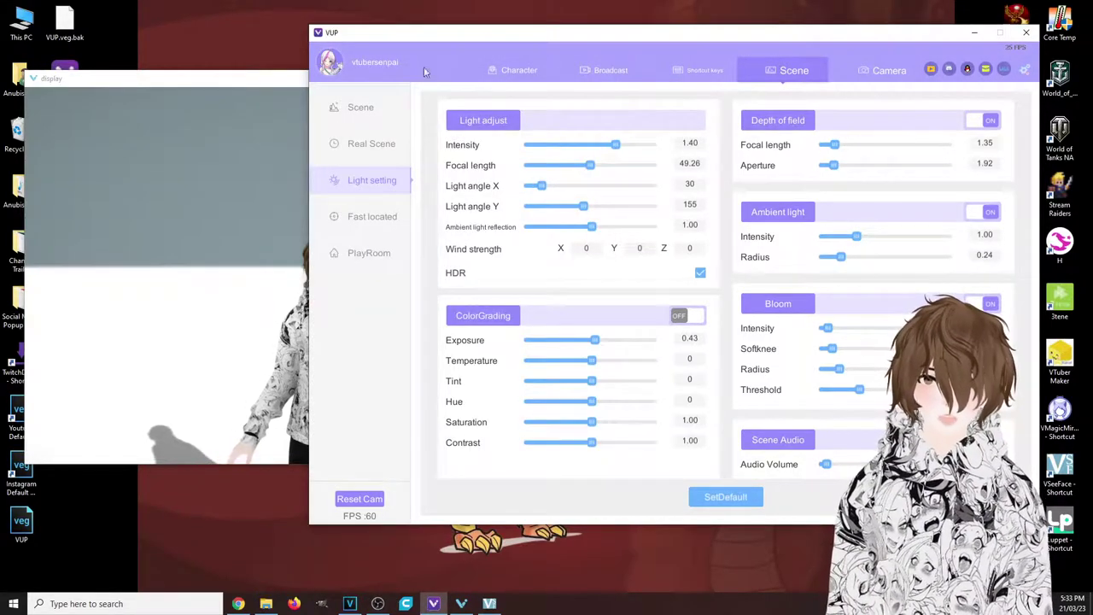
click(259, 91)
click(989, 210)
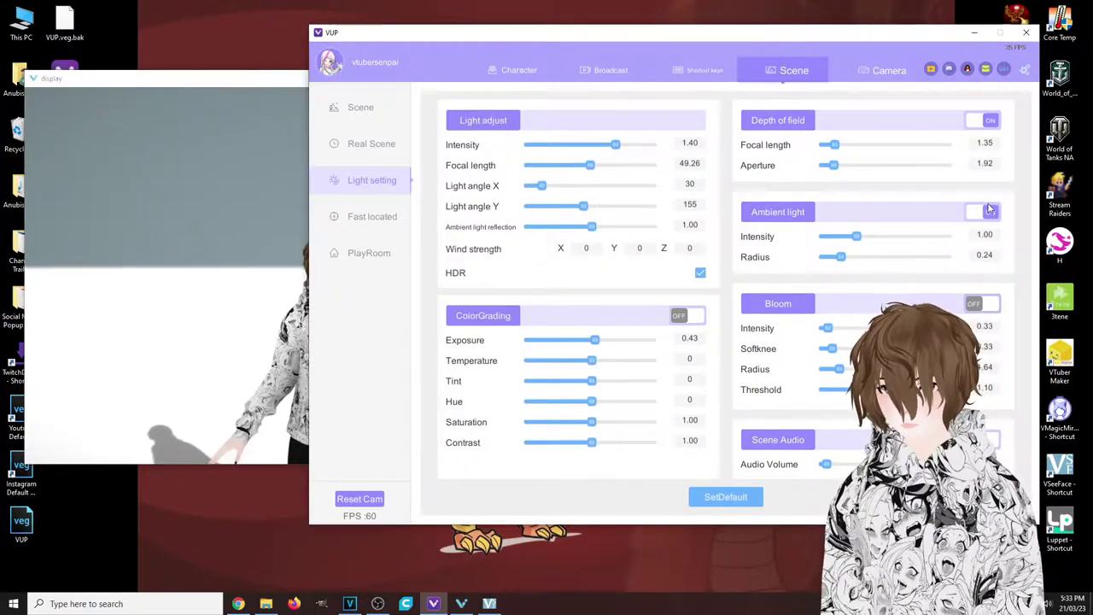
click(983, 121)
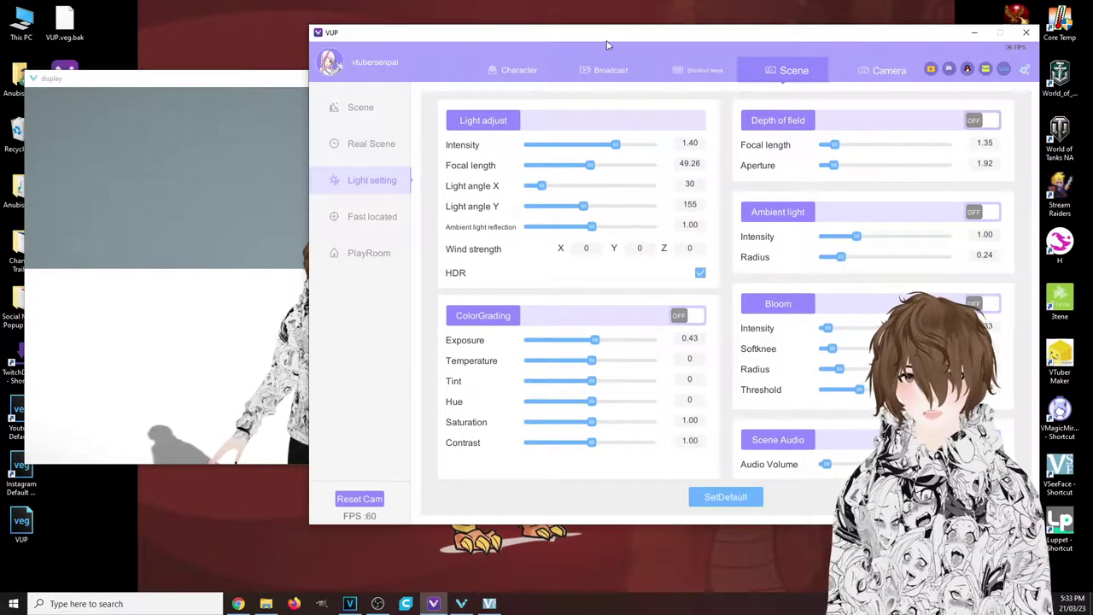
Set the color grading to temperature 75, tint 100 and hue 180, preview it on the display, and turn color grading off
drag(607, 45, 555, 20)
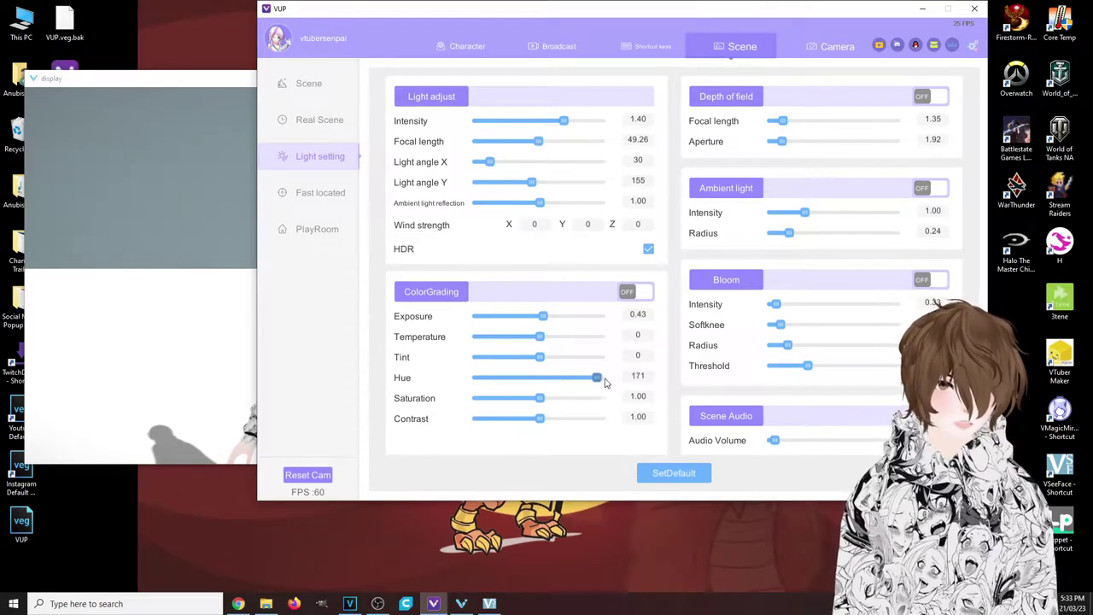
click(637, 291)
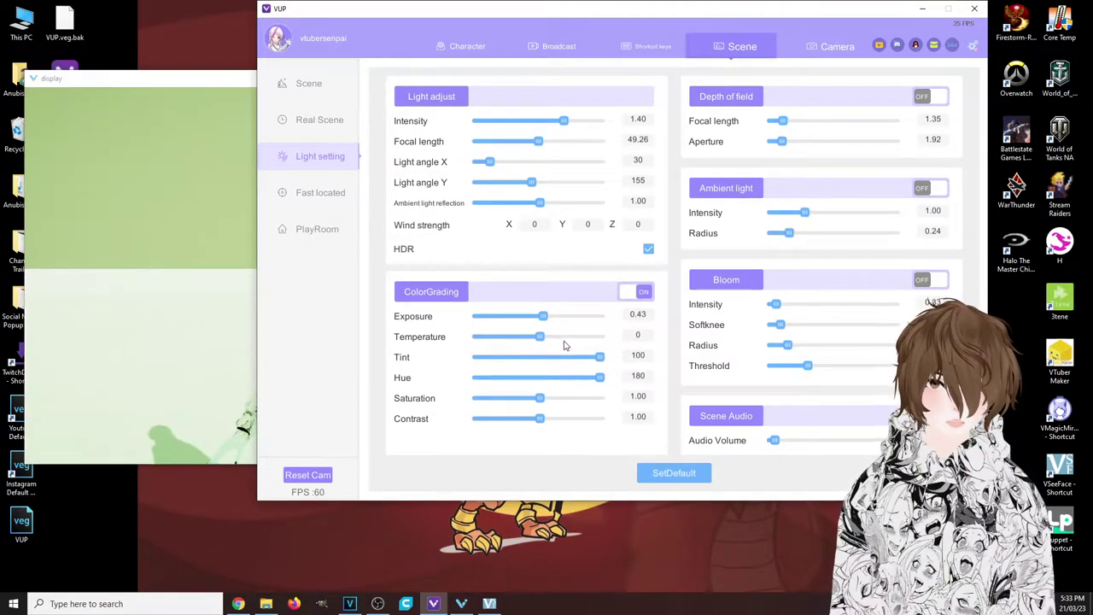
click(635, 294)
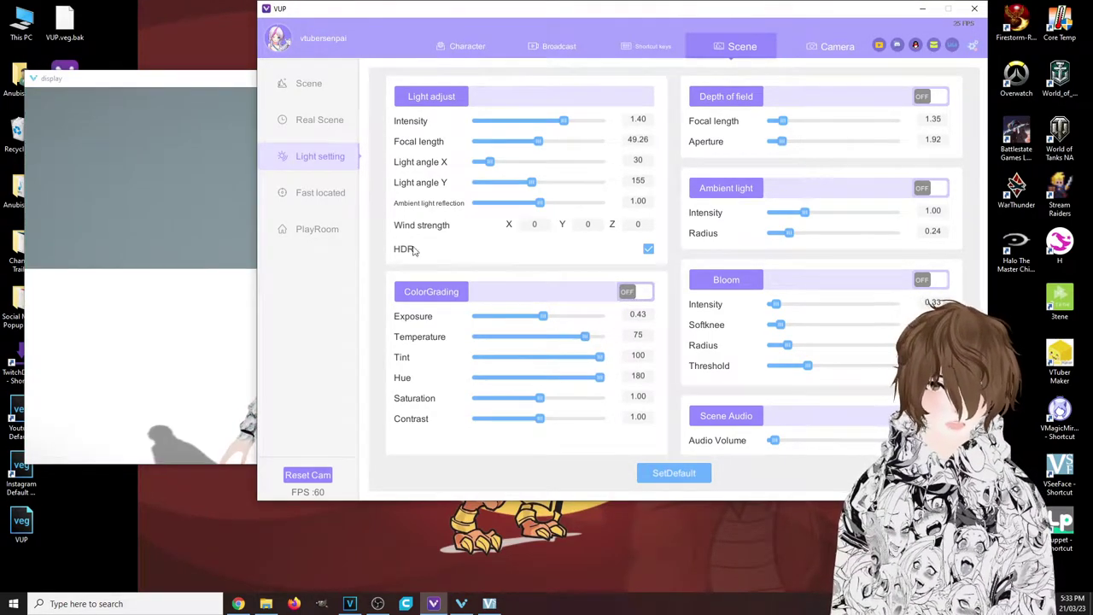
click(230, 82)
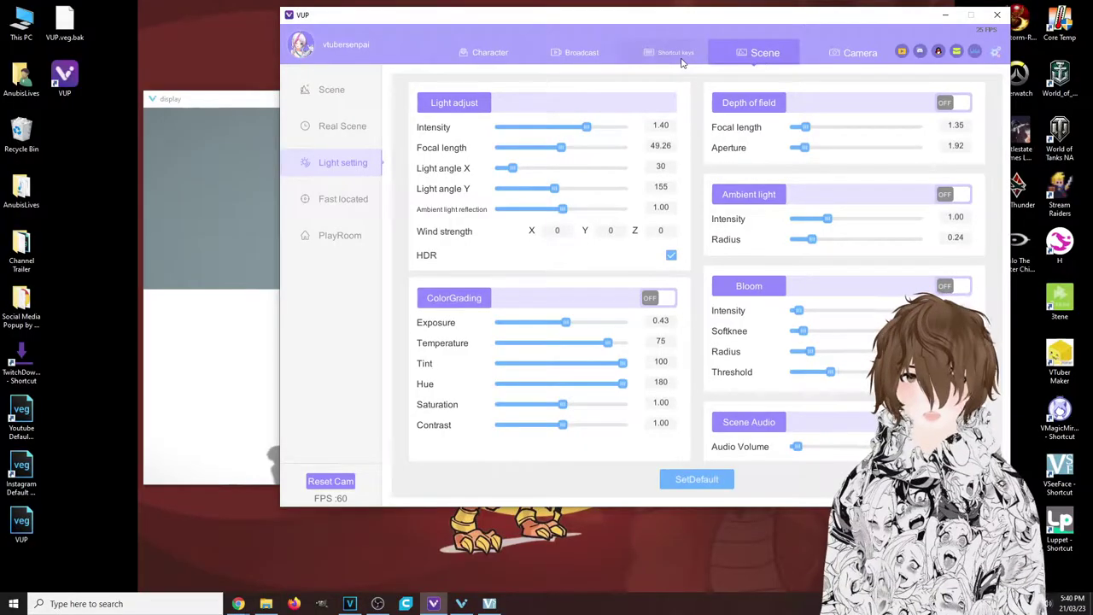
Load the pure color scene as the avatar's green background from the scene library and check it in the display window
click(744, 55)
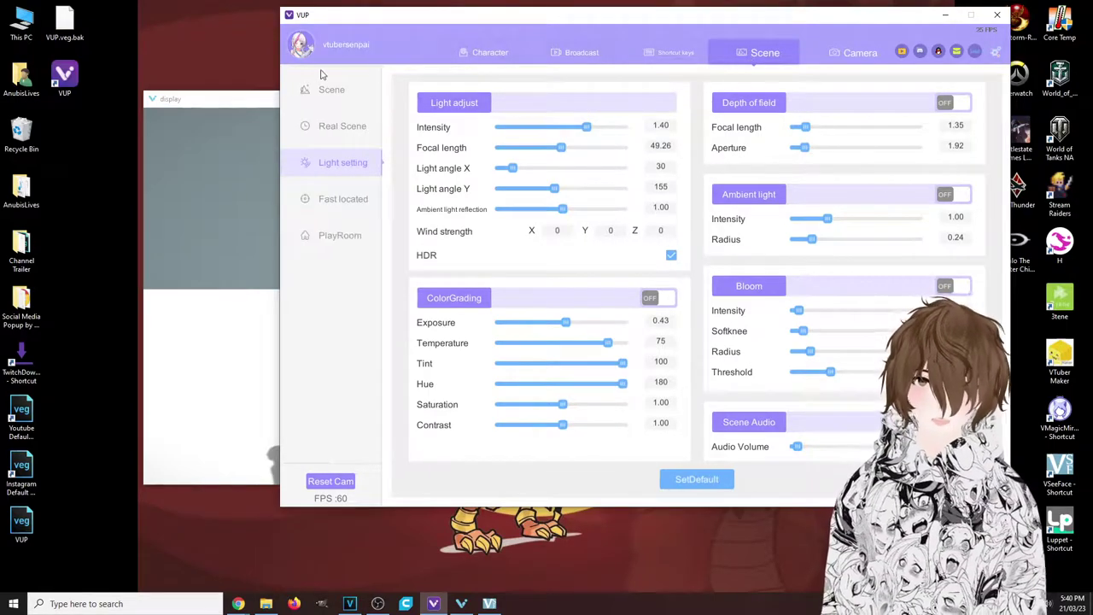
click(318, 87)
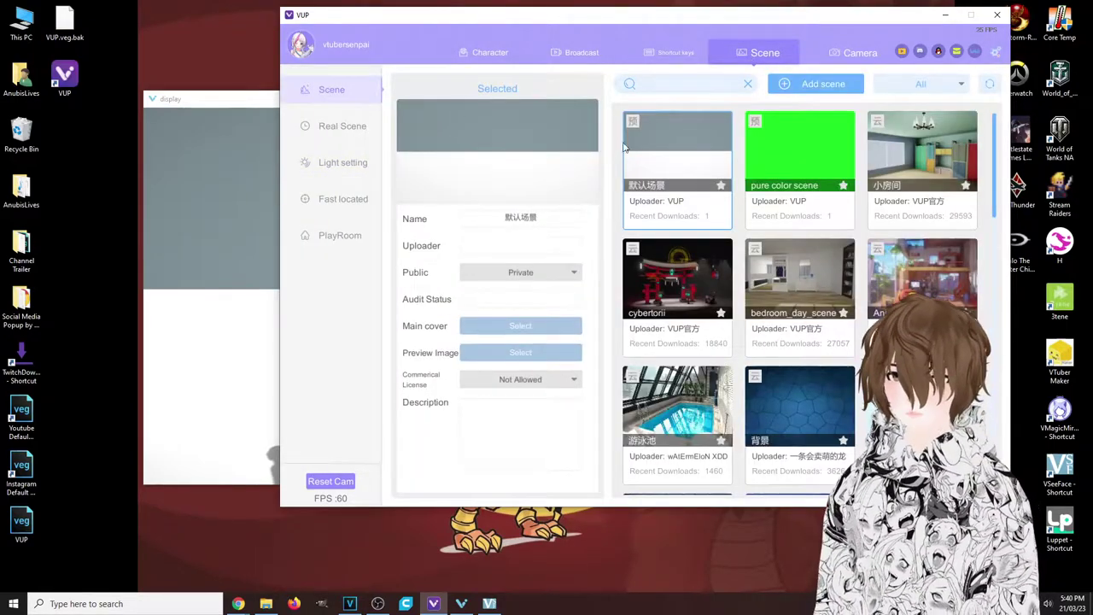
click(788, 150)
click(192, 125)
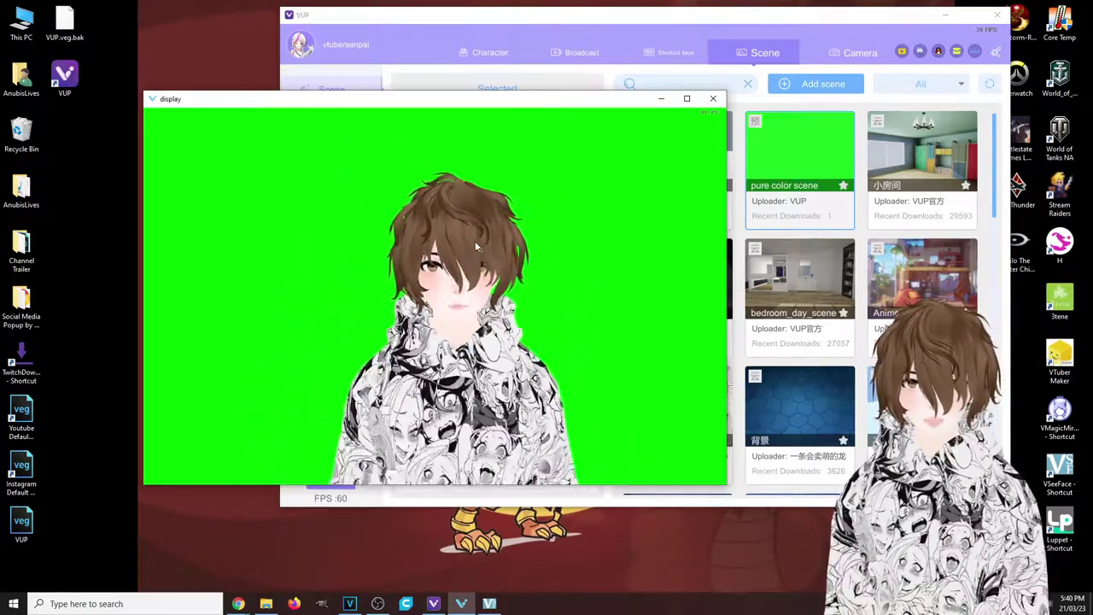
click(712, 18)
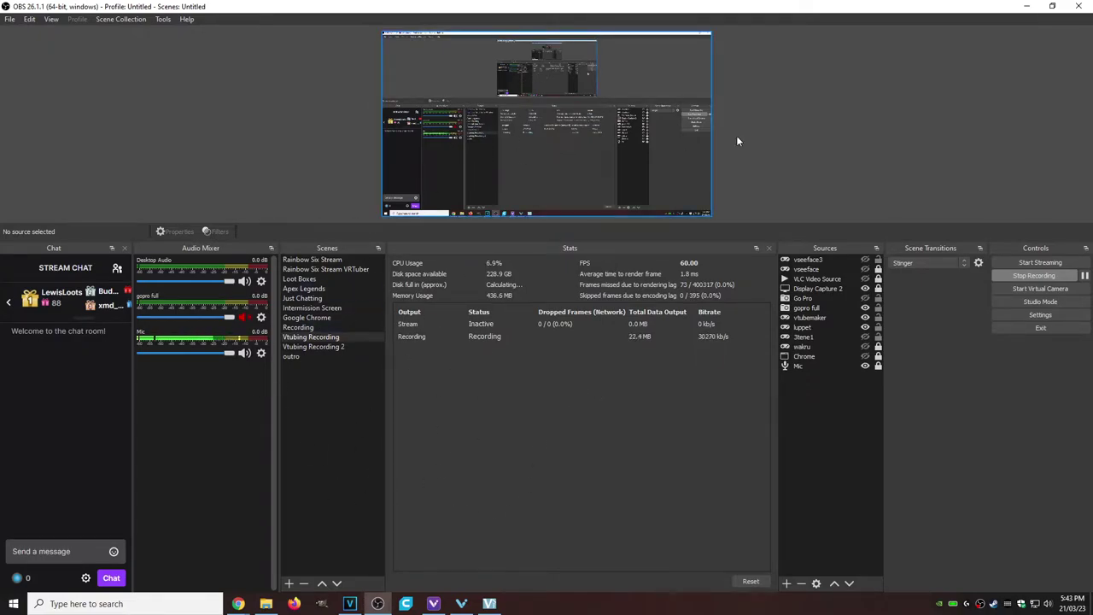
In OBS, add a new game capture source named VUP to the Vtubing Recording scene
click(788, 584)
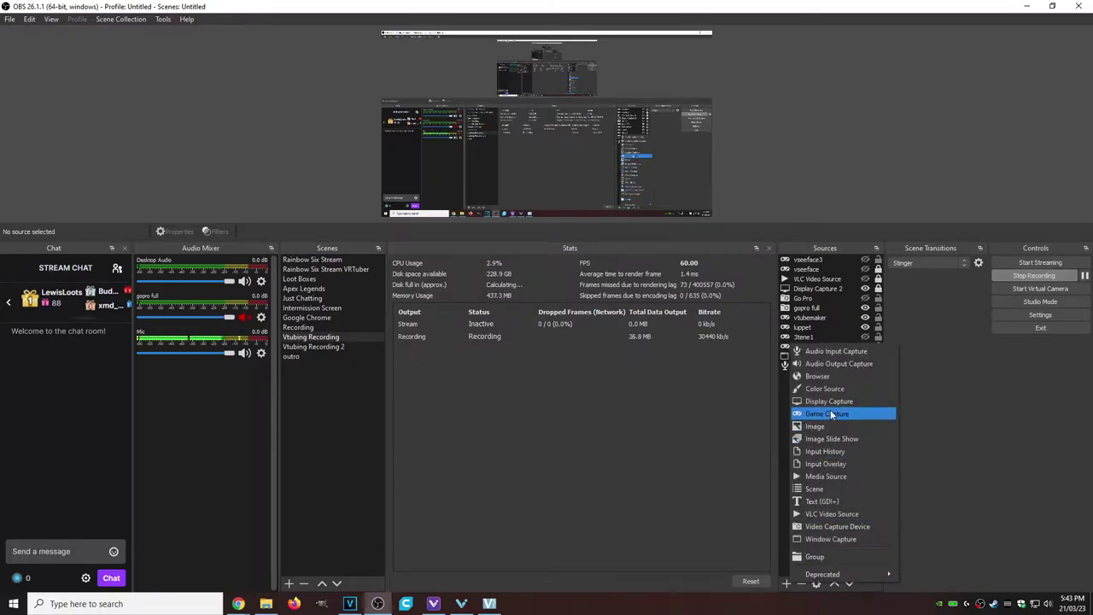
click(828, 413)
text(VUP)
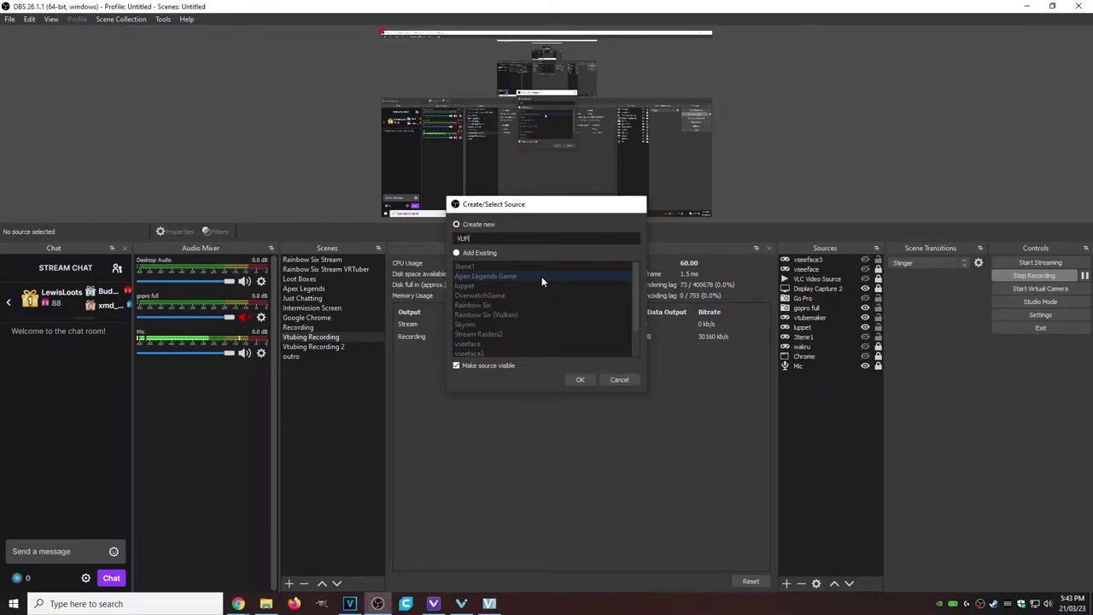
key(Return)
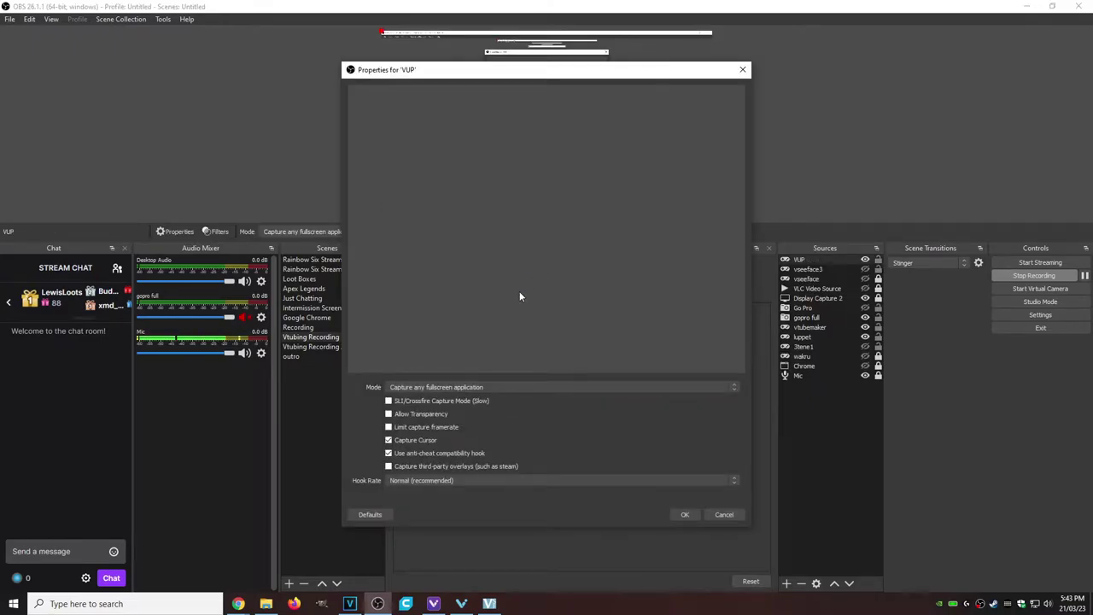
Set the VUP source to capture the specific window [display.exe]: display with SLI/Crossfire capture mode enabled
click(516, 386)
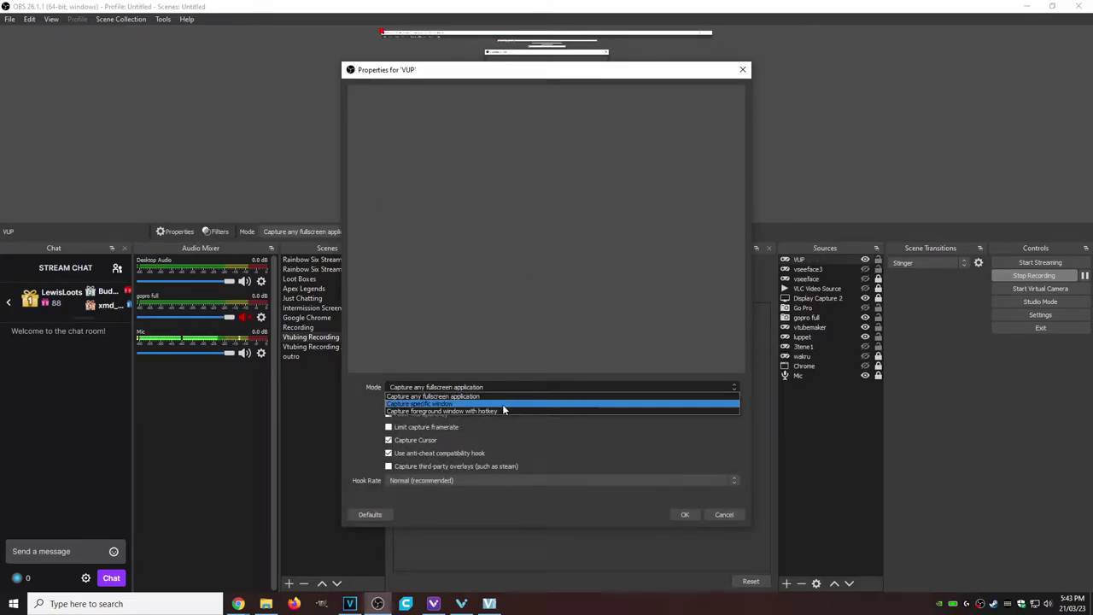
click(502, 404)
click(496, 415)
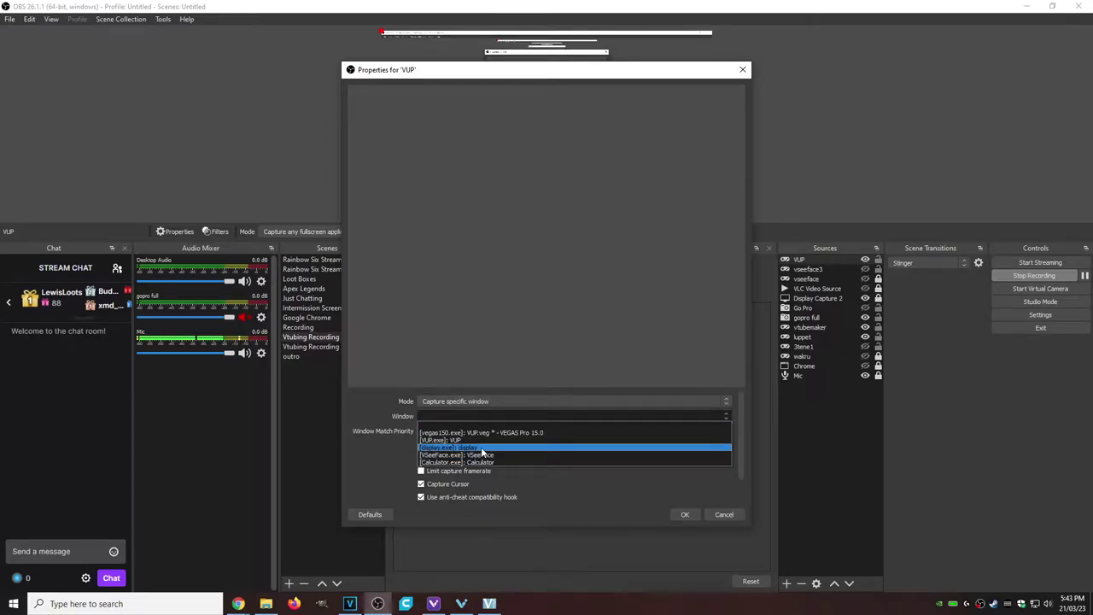
click(482, 448)
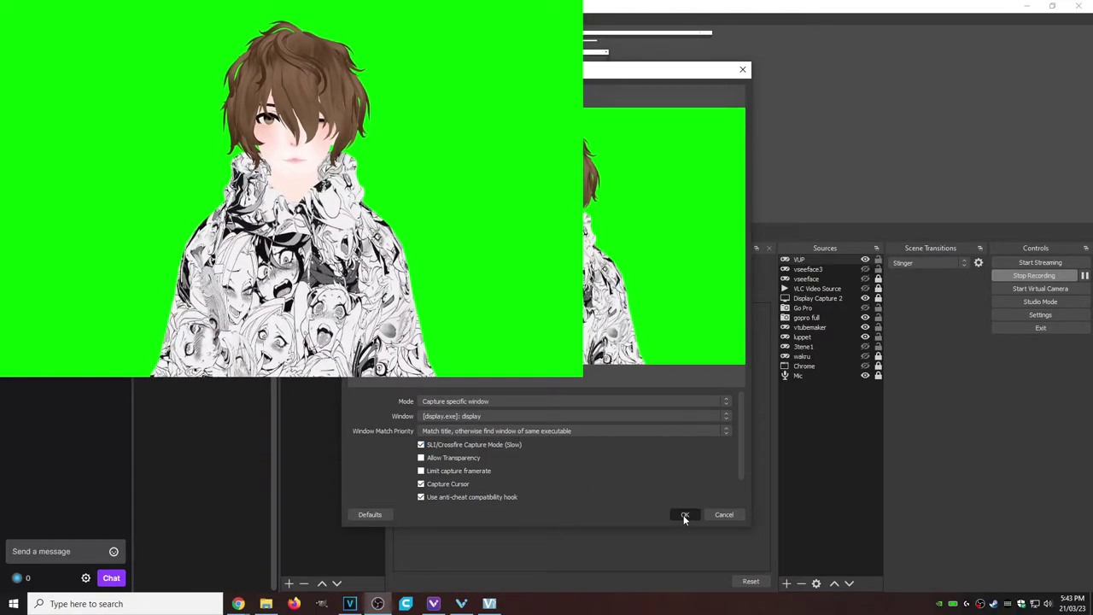
click(683, 514)
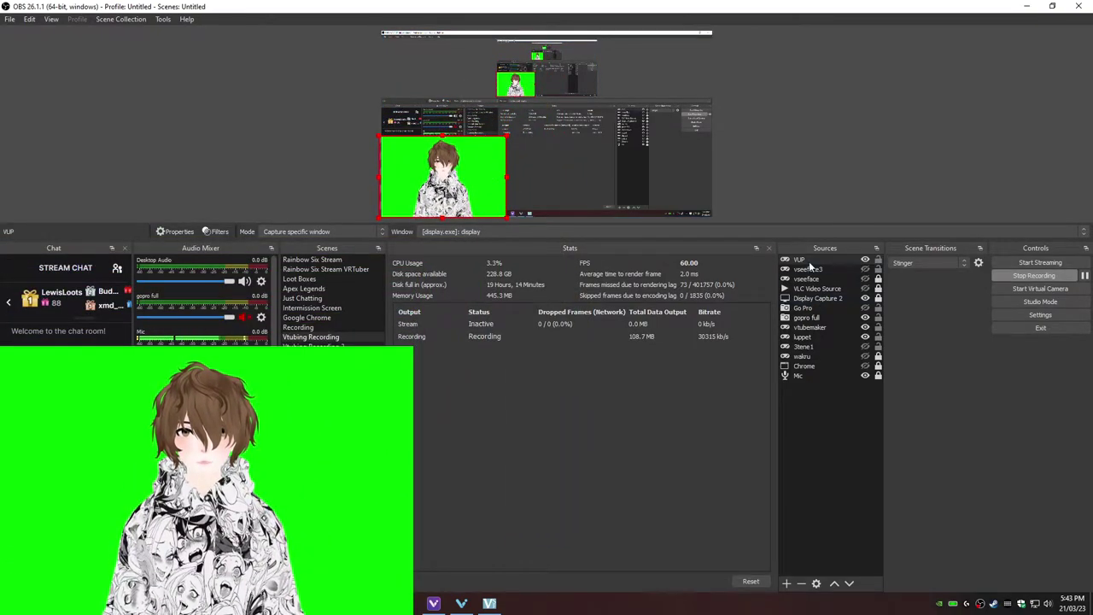
Add a Chroma Key filter with the green key color to the VUP source to remove the avatar's background
right_click(806, 263)
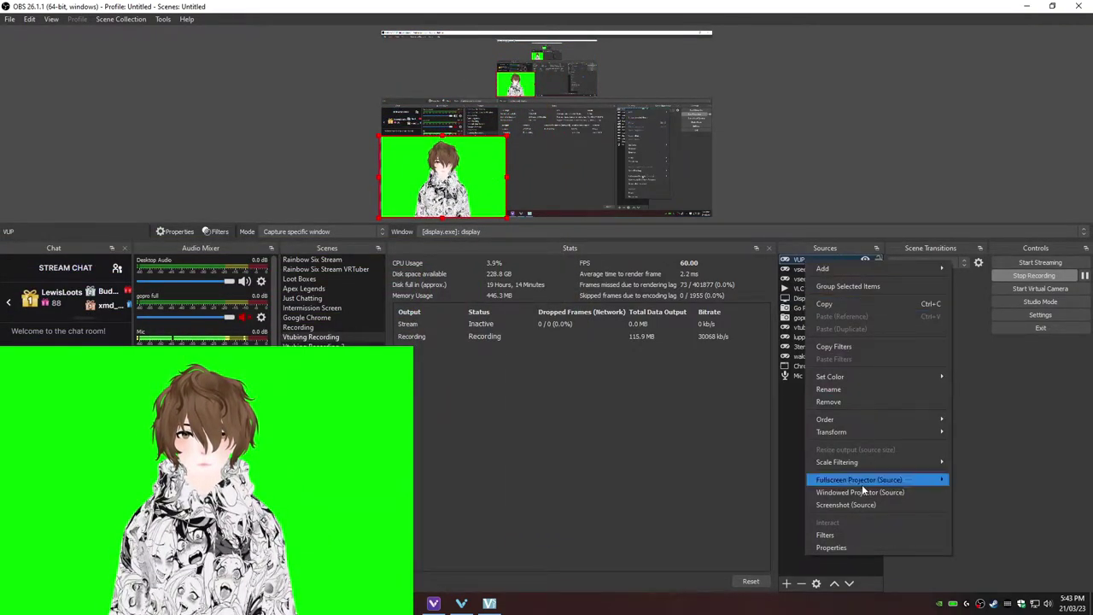
click(825, 535)
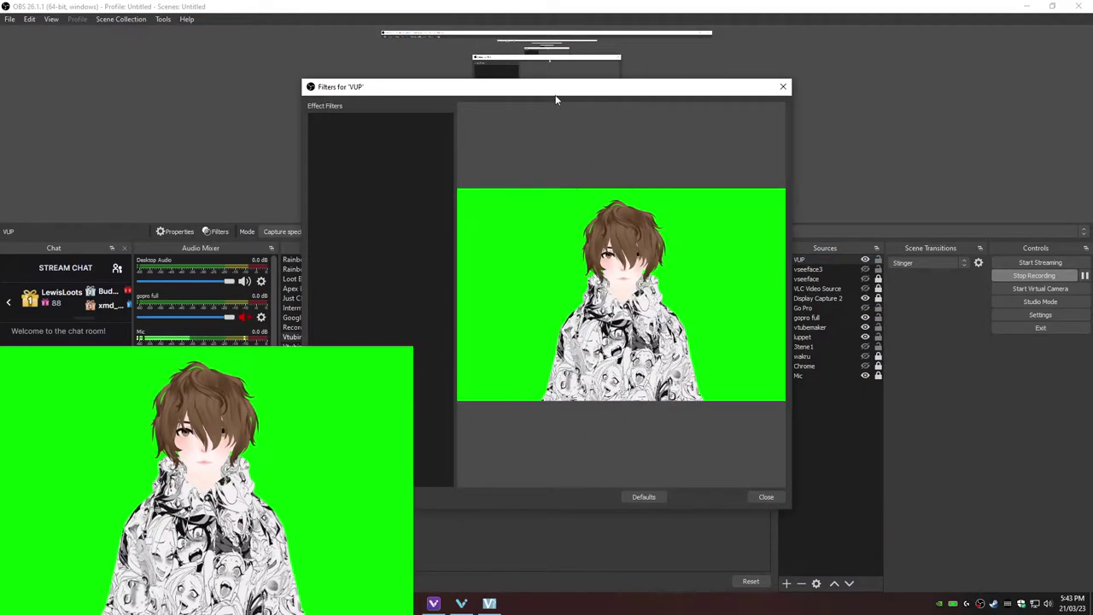
drag(556, 92, 783, 79)
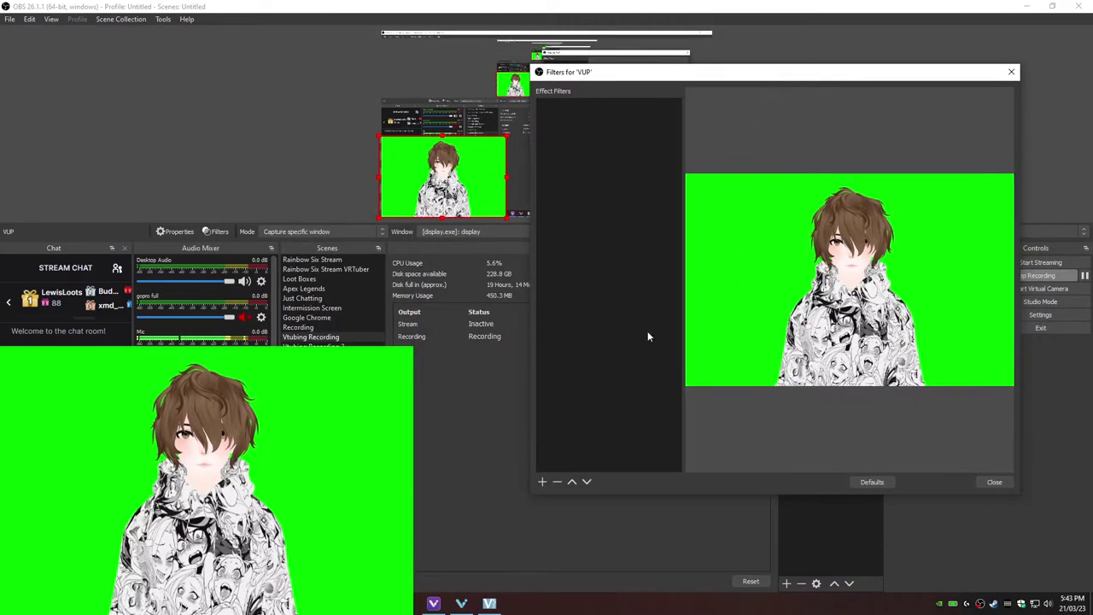
click(543, 483)
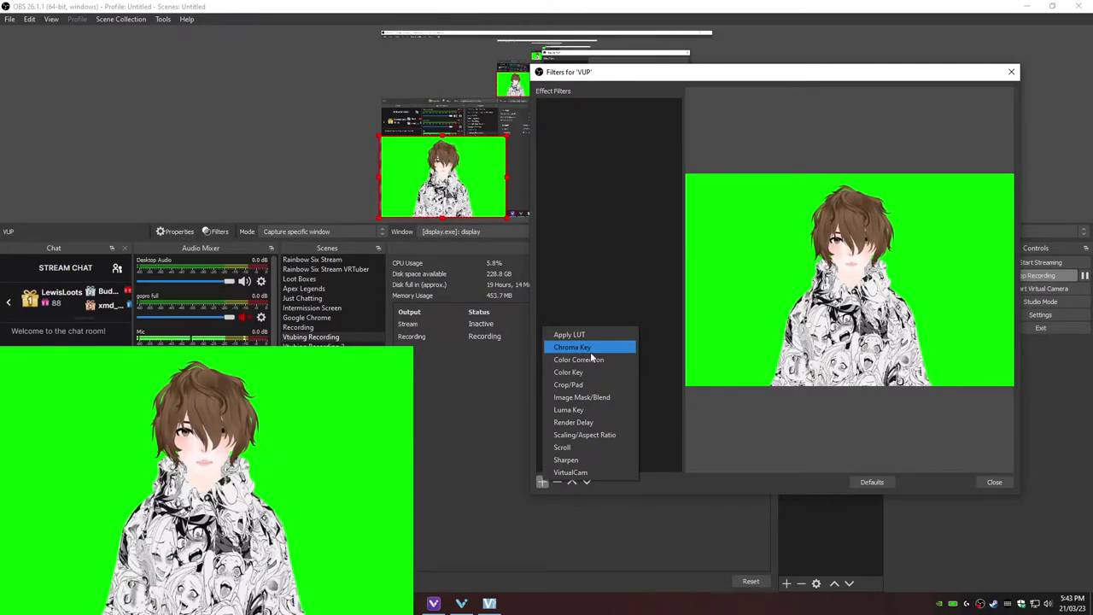
click(572, 346)
click(761, 305)
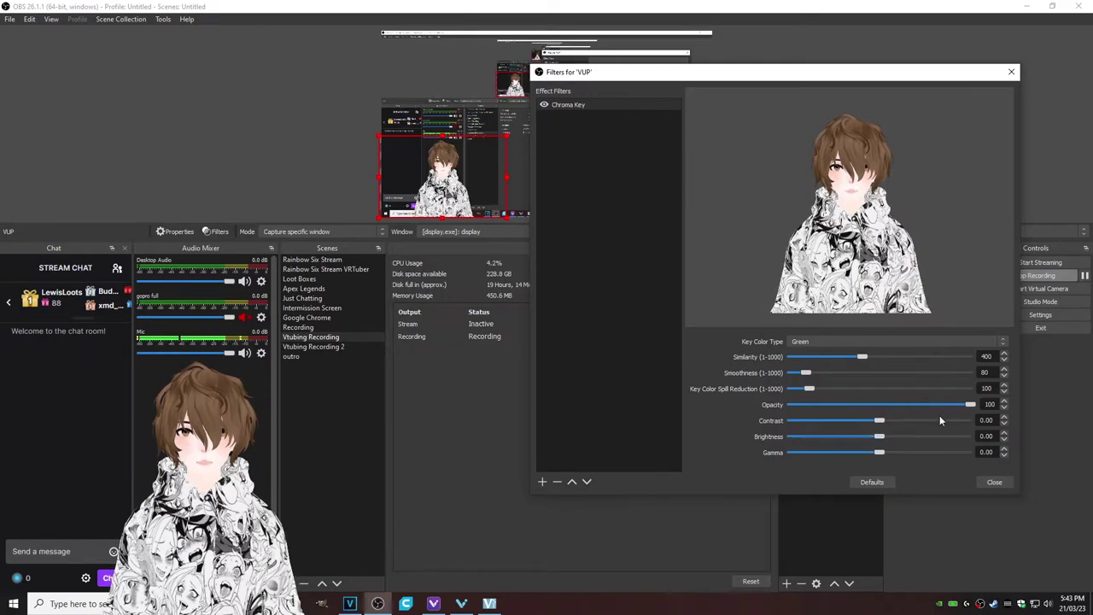
click(992, 483)
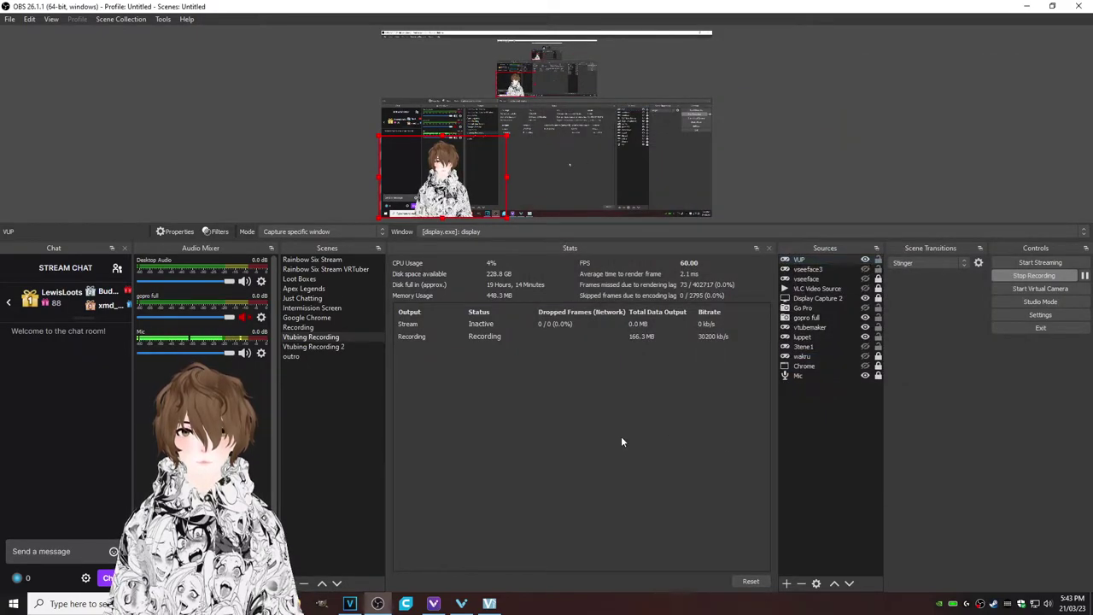